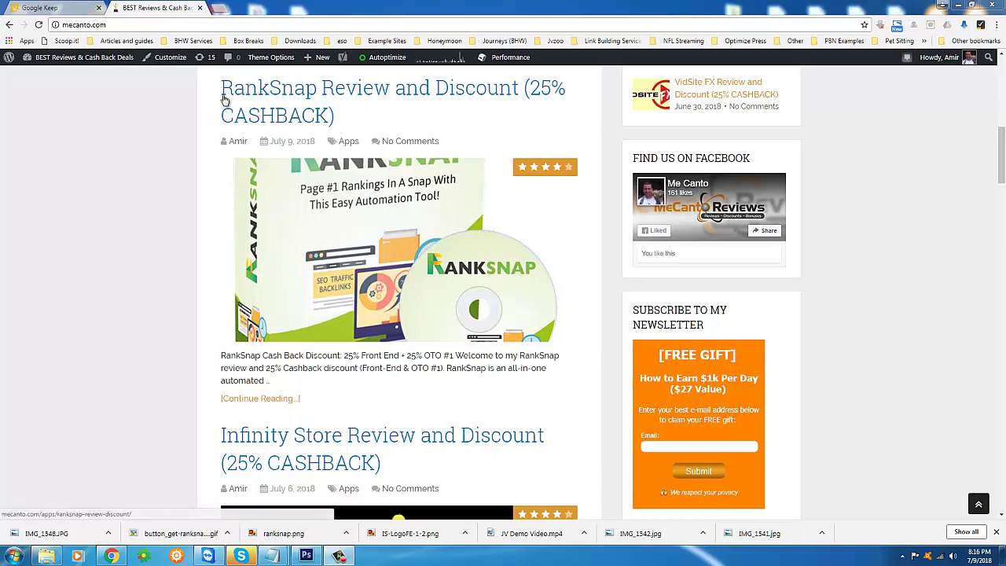
# Examine the RankSnap Review and Discount (25% CASHBACK) listing on the blog homepage, highlighting its title, post details and cashback offer.
pyautogui.moveTo(220, 96); pyautogui.dragTo(317, 91)
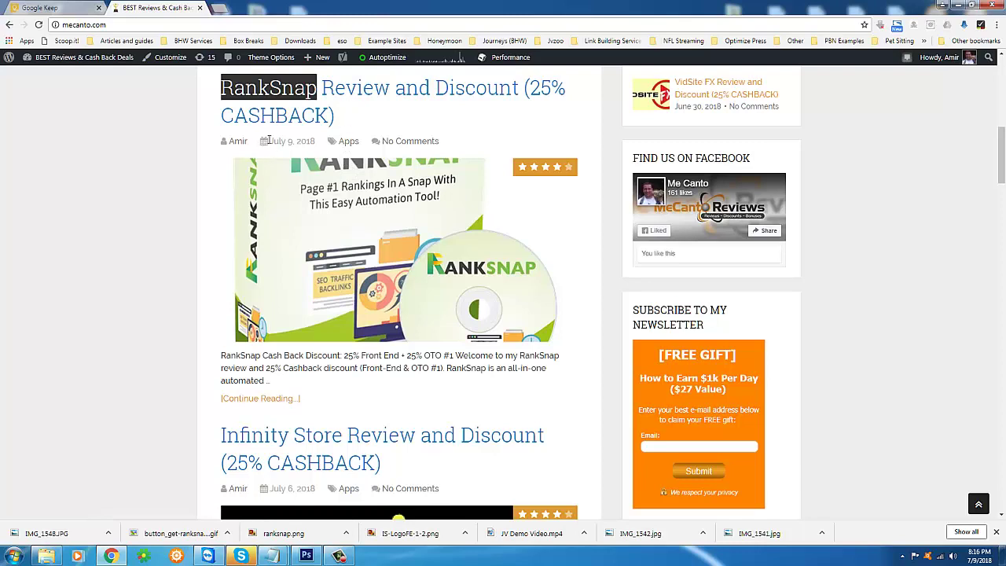
pyautogui.moveTo(269, 141)
pyautogui.mouseDown()
pyautogui.moveTo(315, 141)
pyautogui.moveTo(276, 141)
pyautogui.mouseUp()
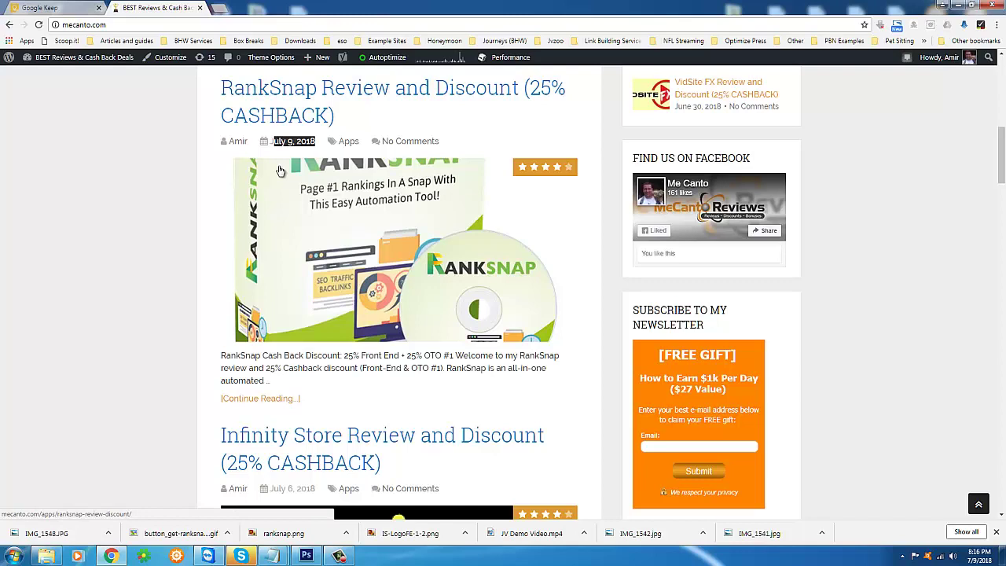
pyautogui.moveTo(350, 127); pyautogui.dragTo(222, 92)
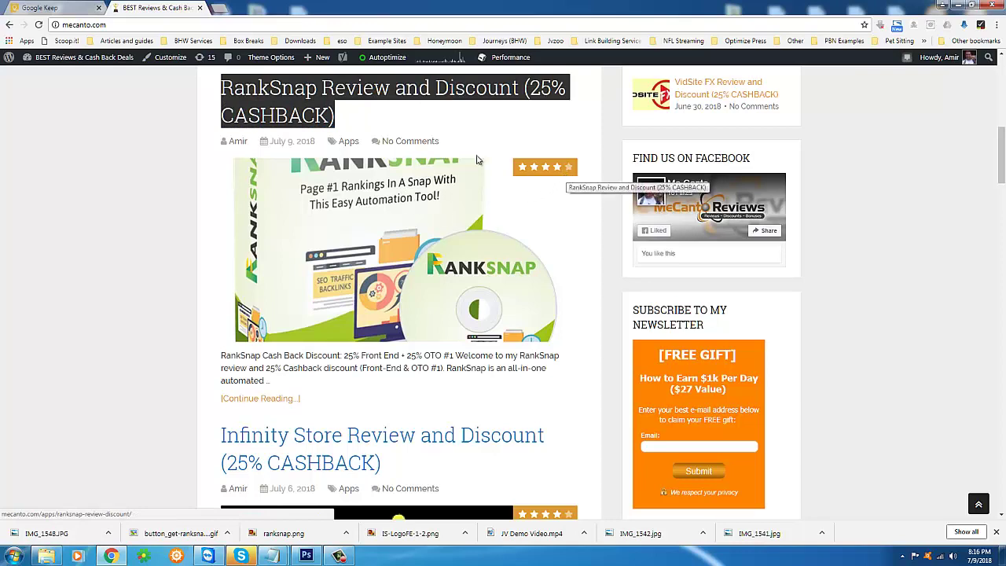
pyautogui.moveTo(447, 142); pyautogui.dragTo(222, 158)
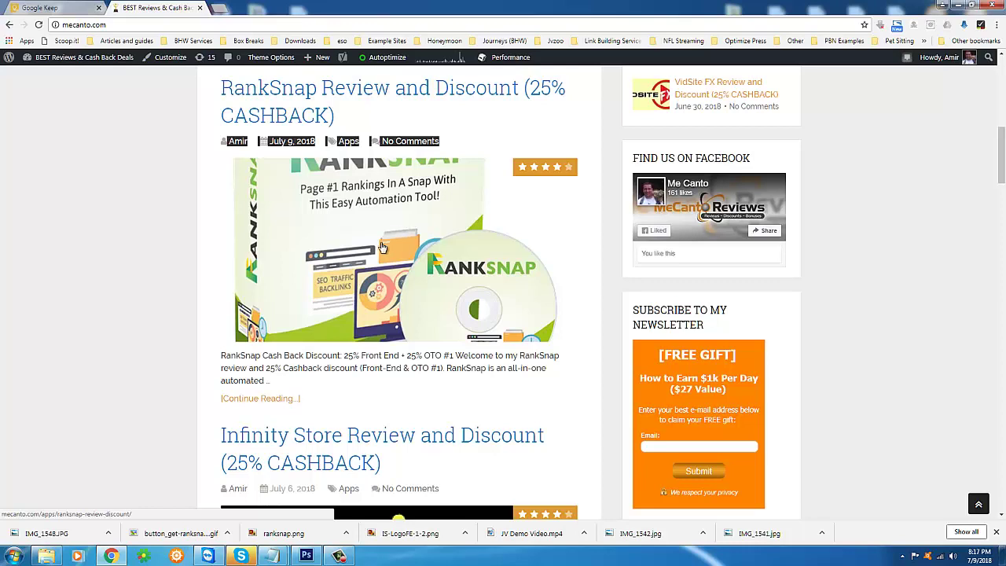
pyautogui.click(379, 114)
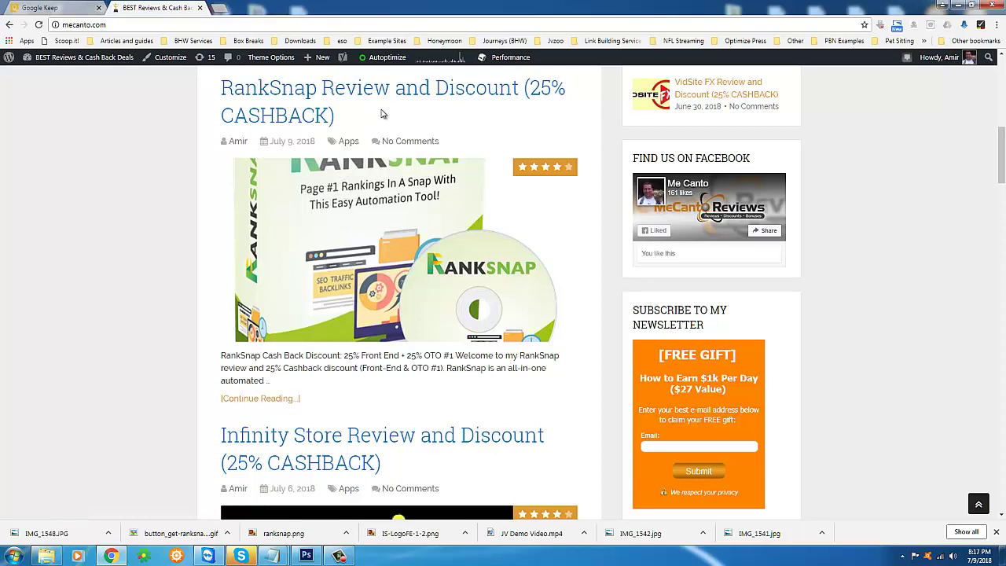
pyautogui.moveTo(448, 112); pyautogui.dragTo(524, 88)
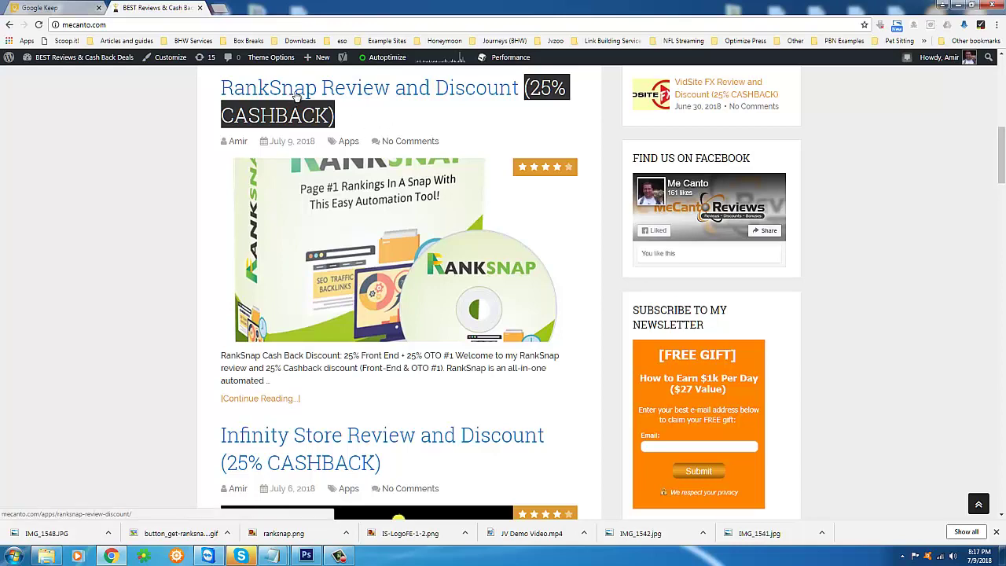
pyautogui.moveTo(293, 98); pyautogui.dragTo(435, 117)
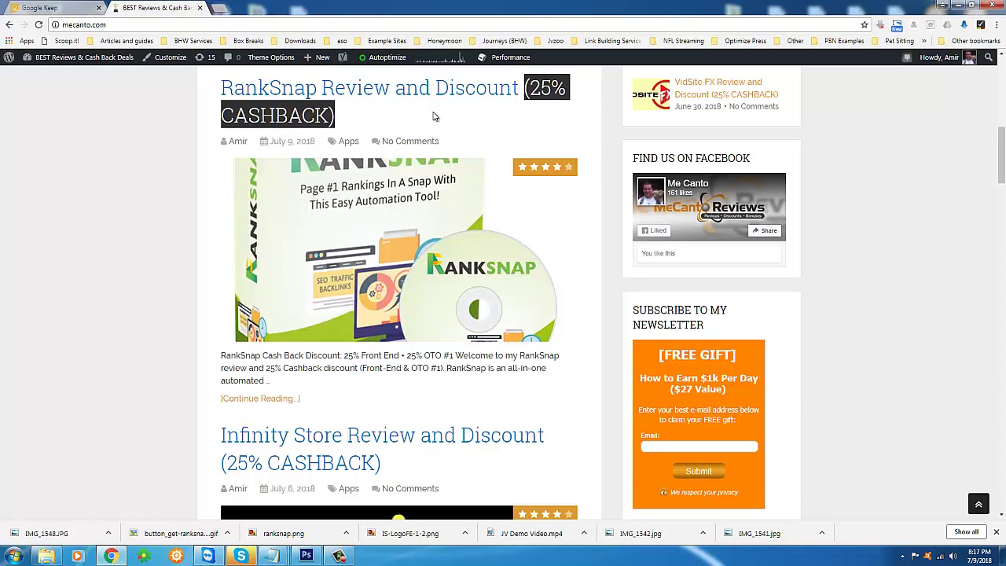
pyautogui.click(433, 117)
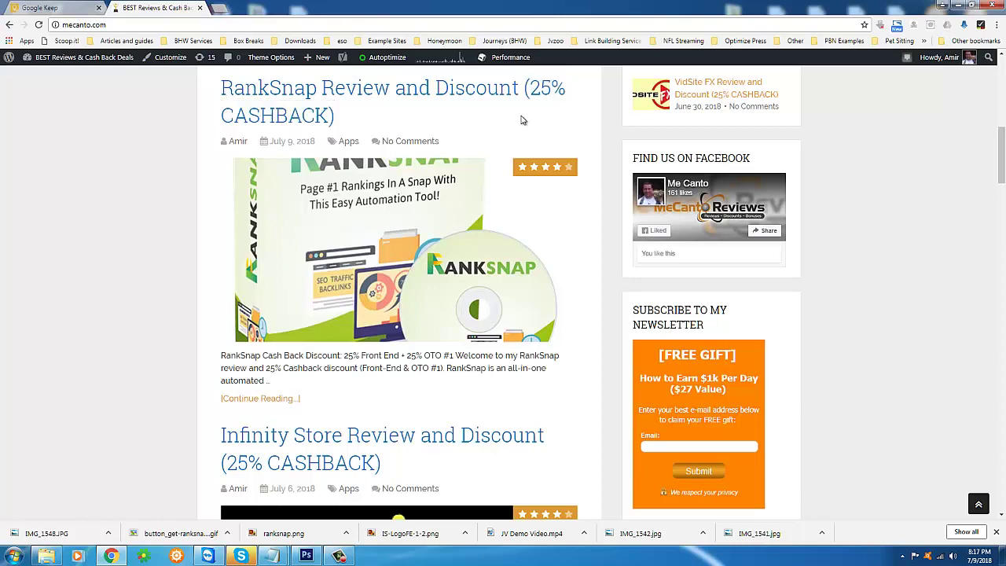
pyautogui.moveTo(521, 119); pyautogui.dragTo(526, 95)
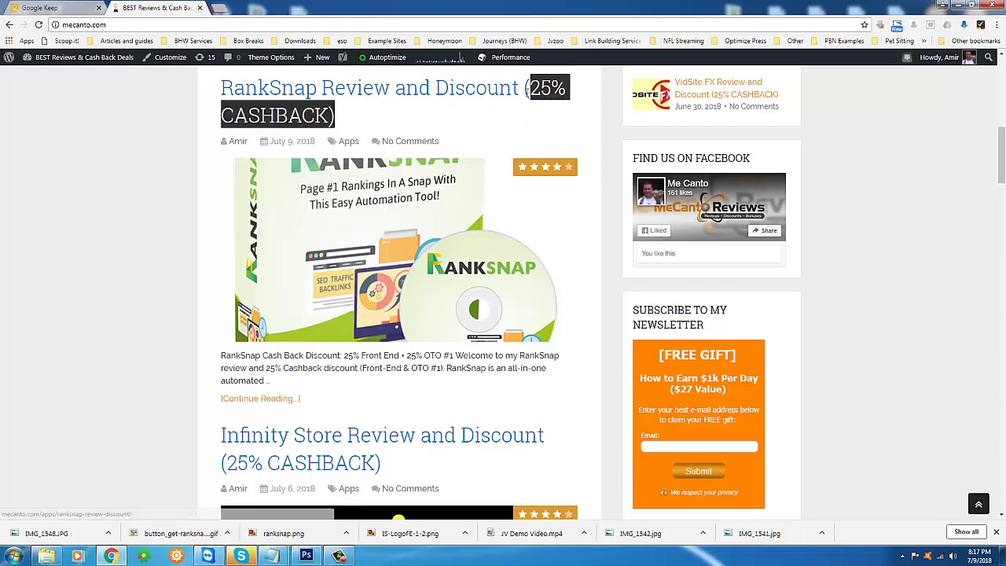
pyautogui.click(518, 119)
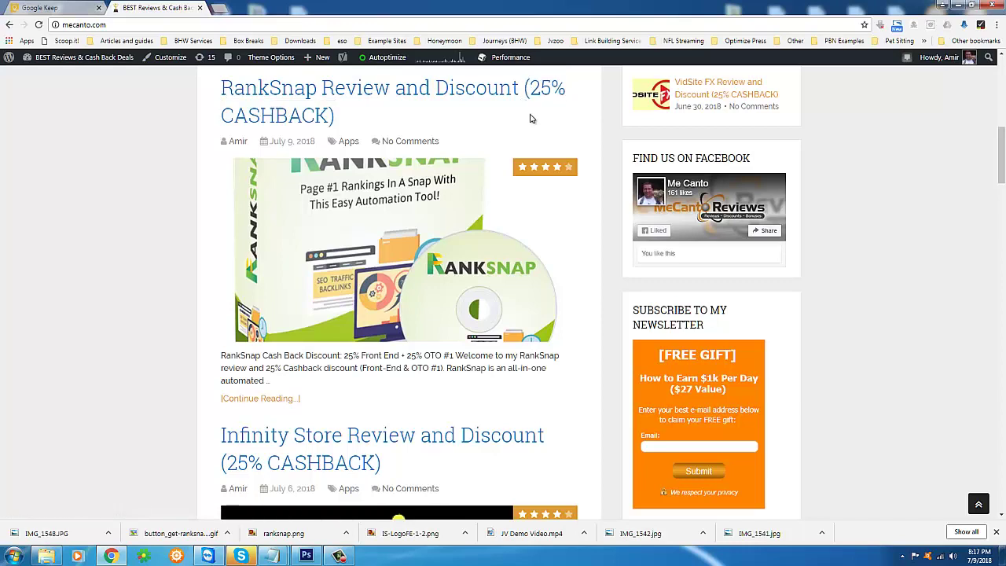
pyautogui.moveTo(532, 114); pyautogui.dragTo(524, 95)
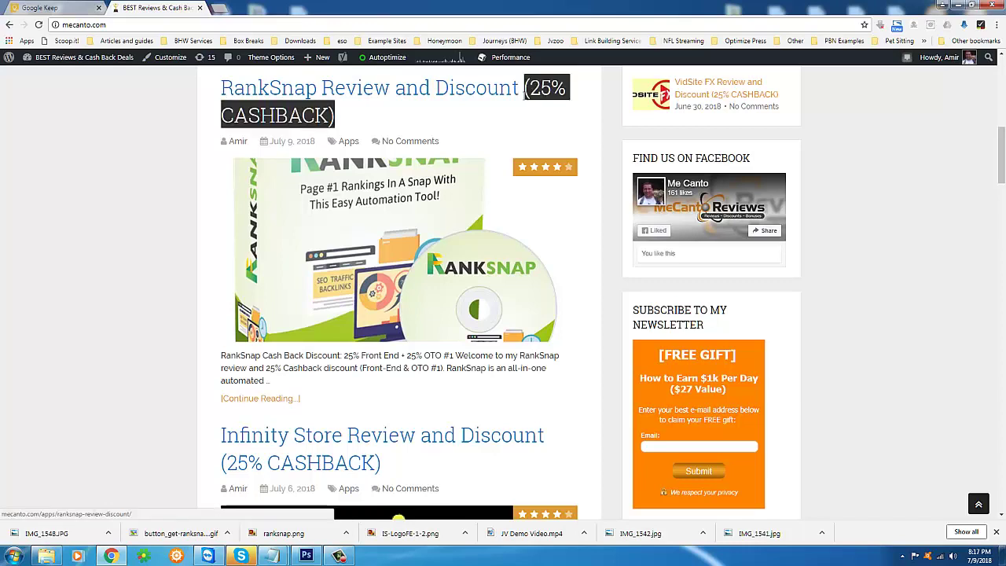
# Open the RankSnap Review and Discount (25% CASHBACK) post and highlight its web address.
pyautogui.click(353, 99)
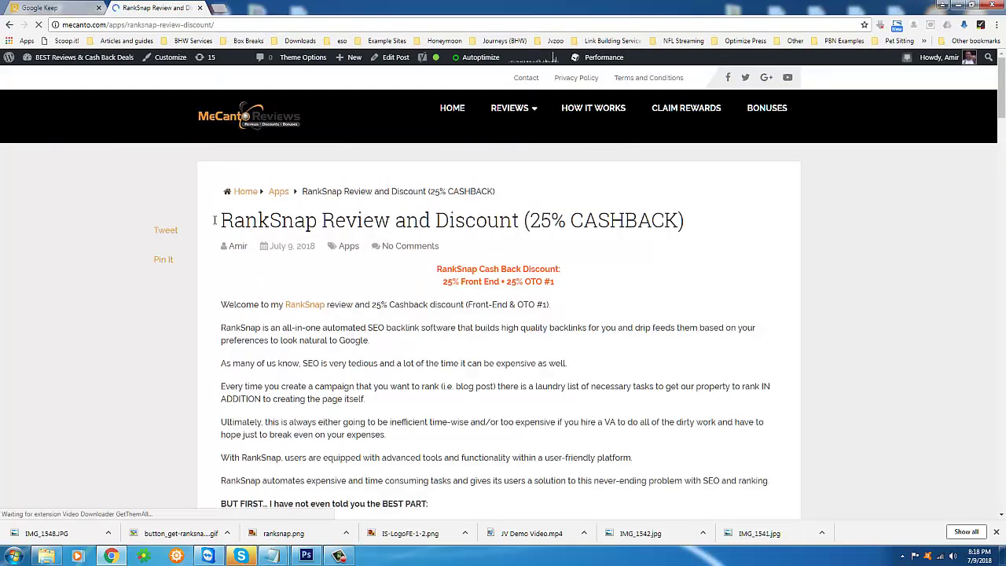
pyautogui.click(169, 25)
# Find the review's Pricing & Cashback section and highlight its heading and the 25% Cash Rebate wording.
pyautogui.scroll(-2, 361, 283)
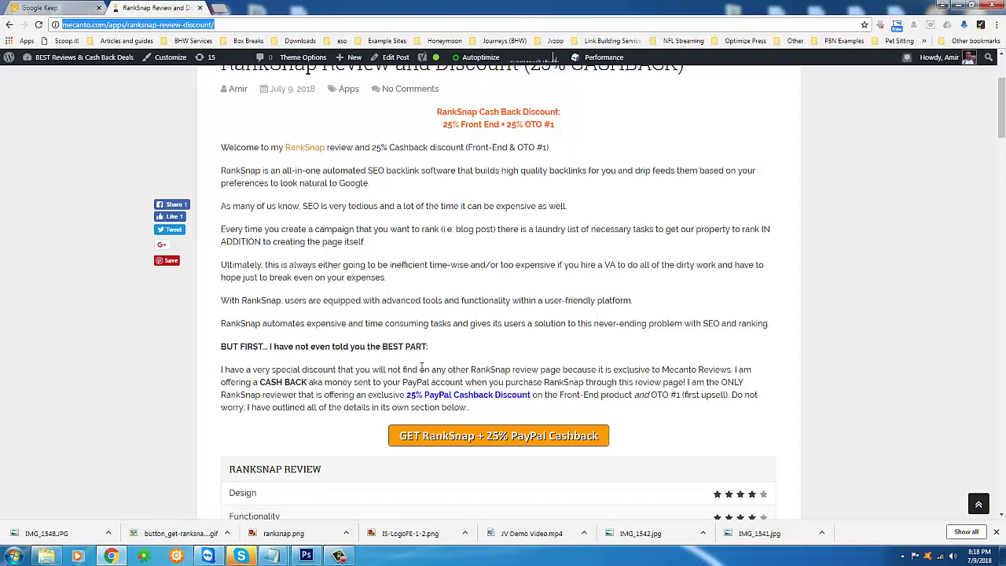
pyautogui.scroll(-2, 441, 306)
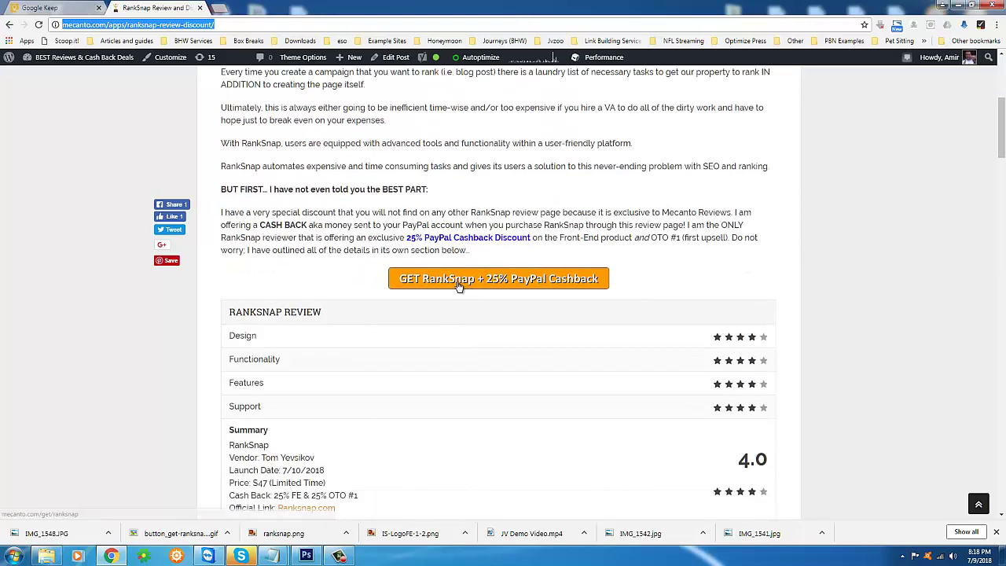
pyautogui.scroll(-2, 511, 291)
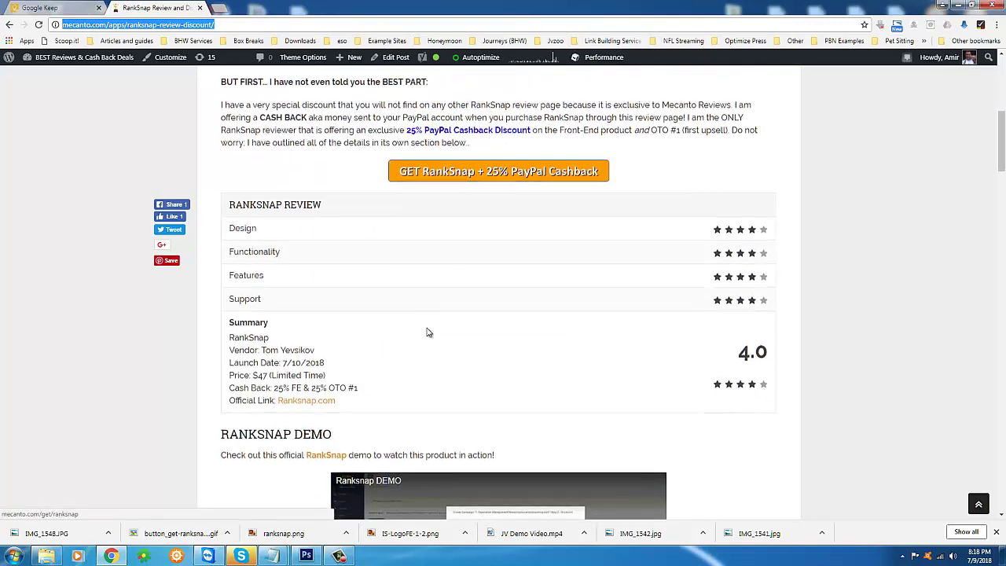
pyautogui.scroll(-6, 471, 314)
pyautogui.scroll(-5, 462, 381)
pyautogui.scroll(-1, 427, 368)
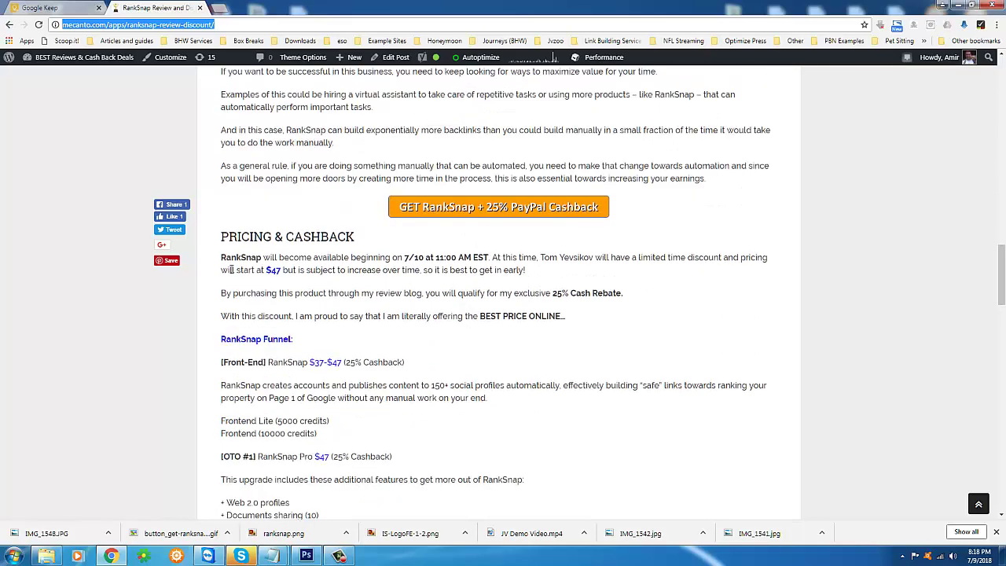
pyautogui.moveTo(221, 238); pyautogui.dragTo(367, 246)
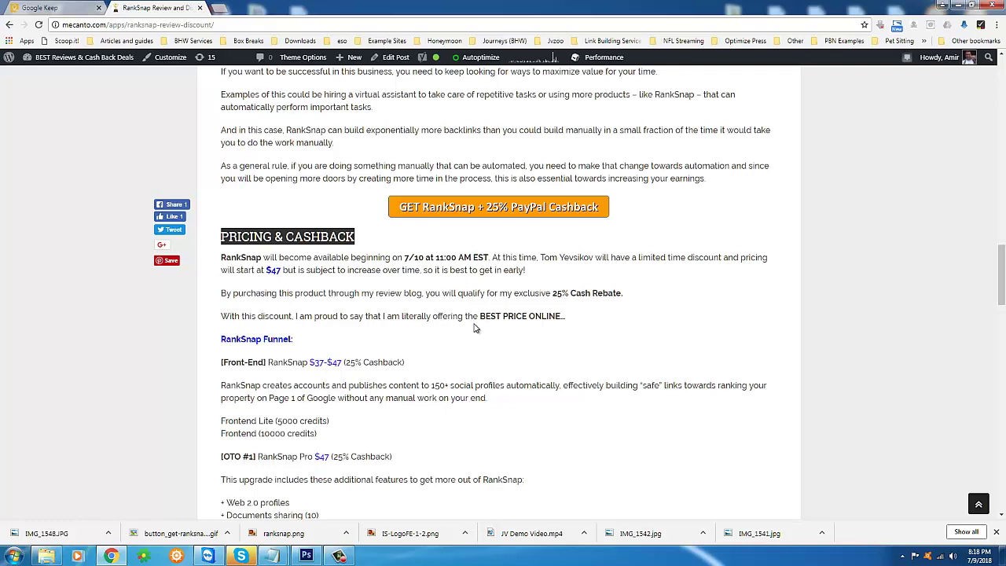
pyautogui.click(579, 271)
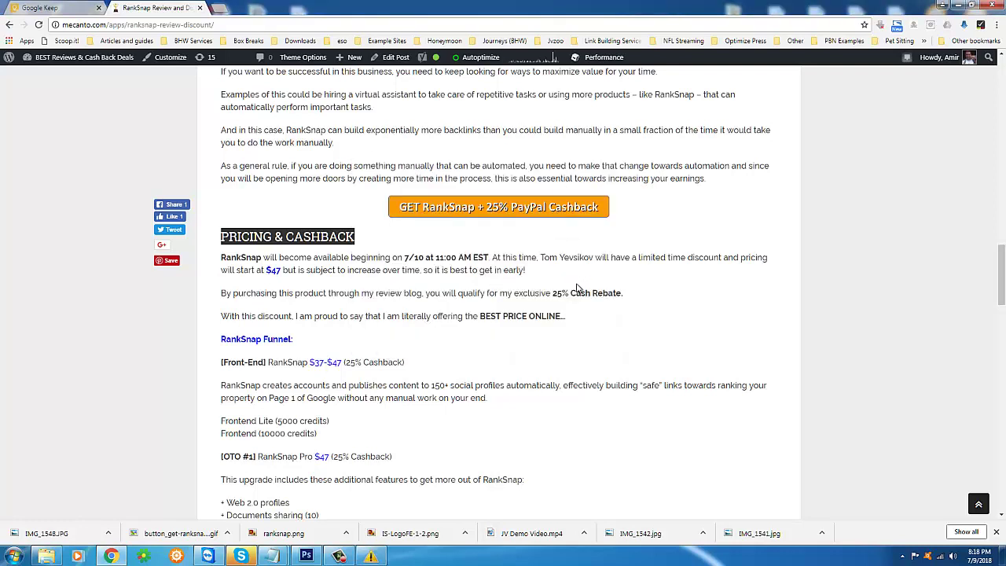
pyautogui.moveTo(551, 293); pyautogui.dragTo(622, 293)
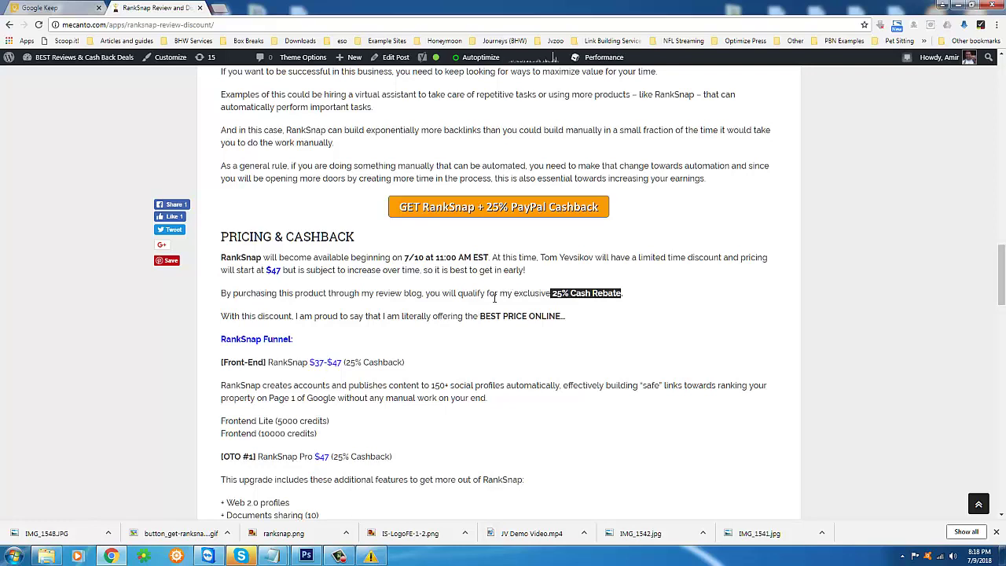
pyautogui.scroll(-2, 504, 295)
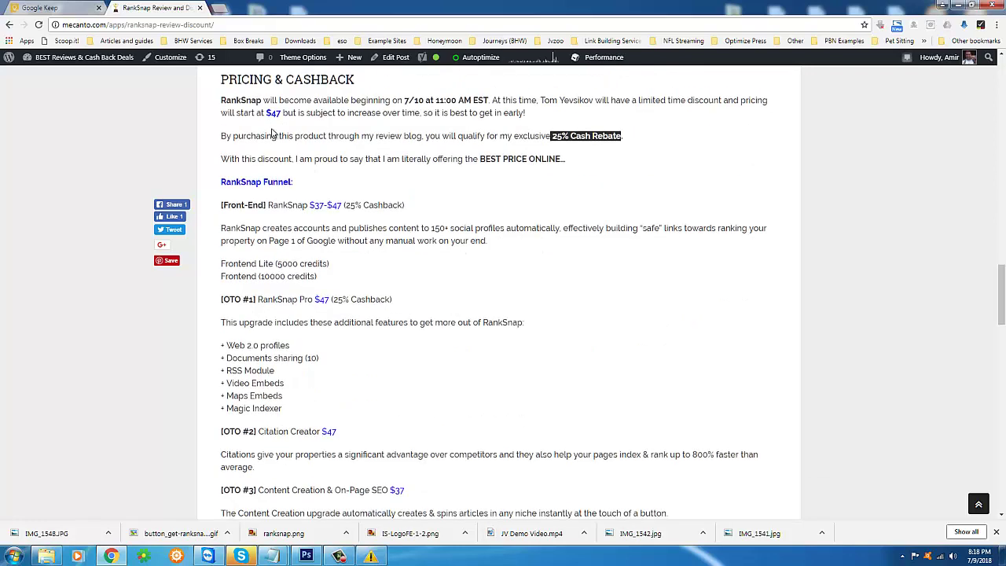
pyautogui.click(226, 84)
pyautogui.moveTo(226, 84); pyautogui.dragTo(432, 191)
pyautogui.click(257, 87)
pyautogui.tripleClick(257, 86)
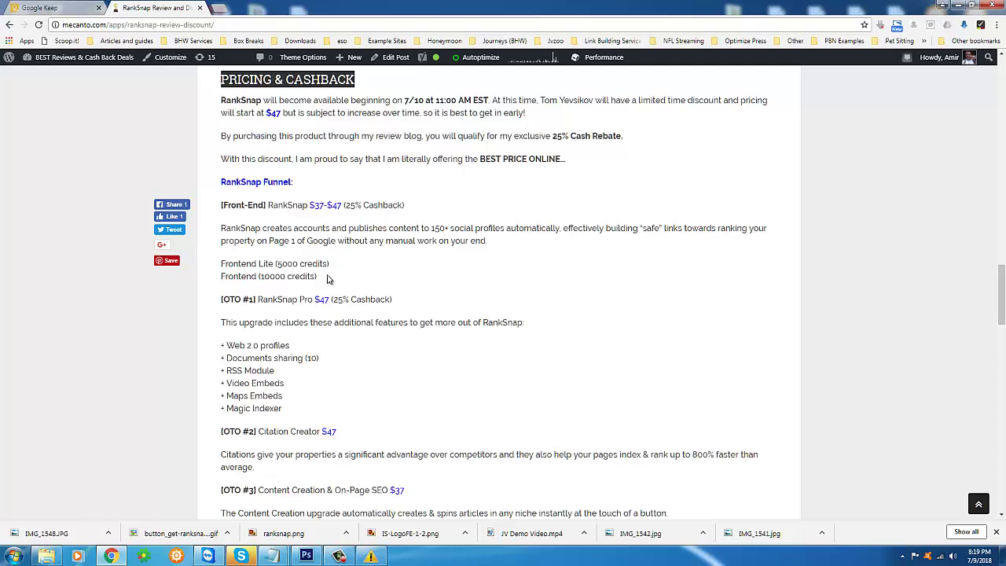
# Examine the [OTO #1] RankSnap Pro offer in the funnel, highlighting its price and cashback line and its additional features.
pyautogui.moveTo(393, 303); pyautogui.dragTo(222, 298)
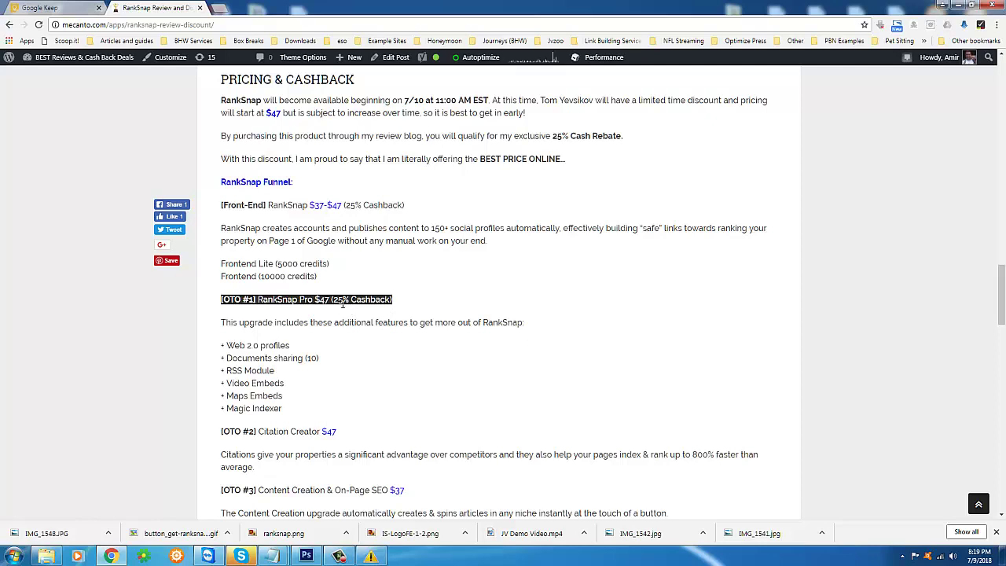
pyautogui.tripleClick(368, 208)
pyautogui.moveTo(368, 208); pyautogui.dragTo(393, 299)
pyautogui.click(395, 300)
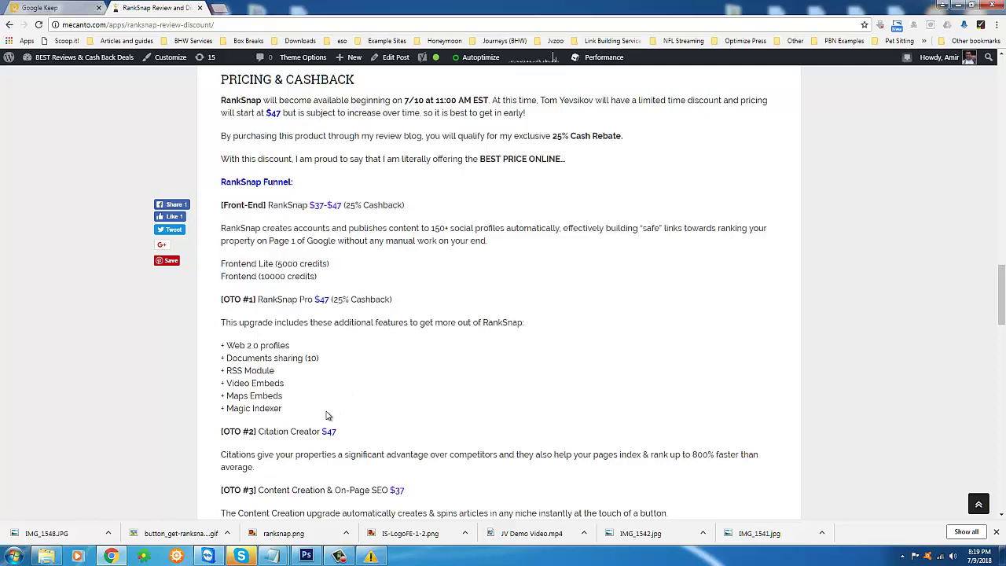
pyautogui.moveTo(325, 415); pyautogui.dragTo(393, 298)
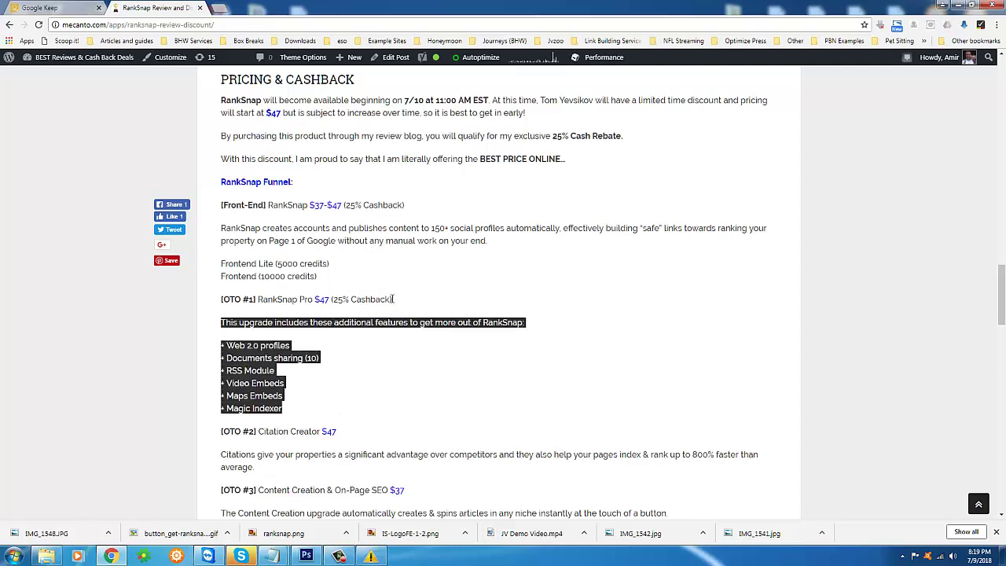
pyautogui.tripleClick(393, 299)
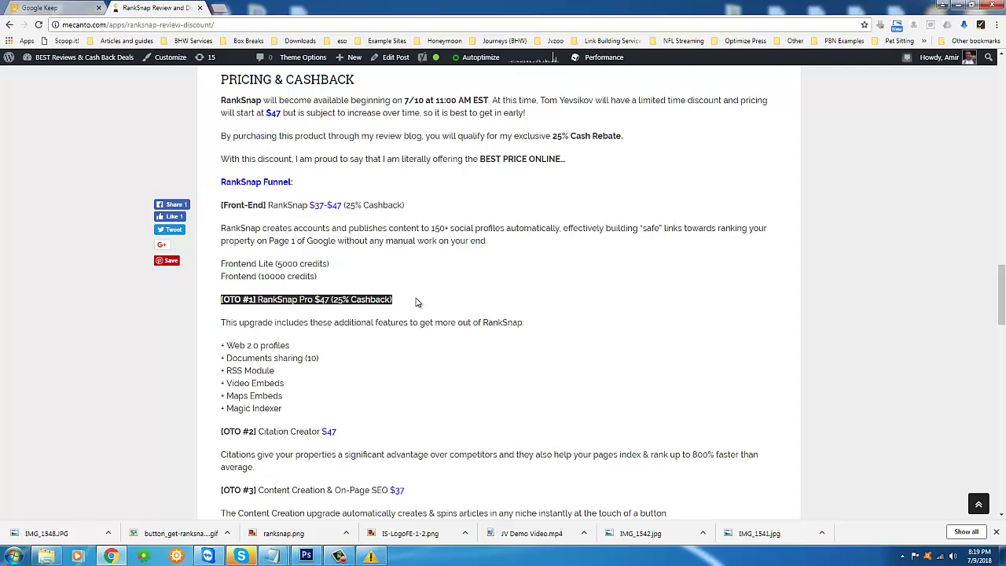
pyautogui.doubleClick(369, 325)
pyautogui.moveTo(369, 325); pyautogui.dragTo(331, 300)
pyautogui.click(347, 320)
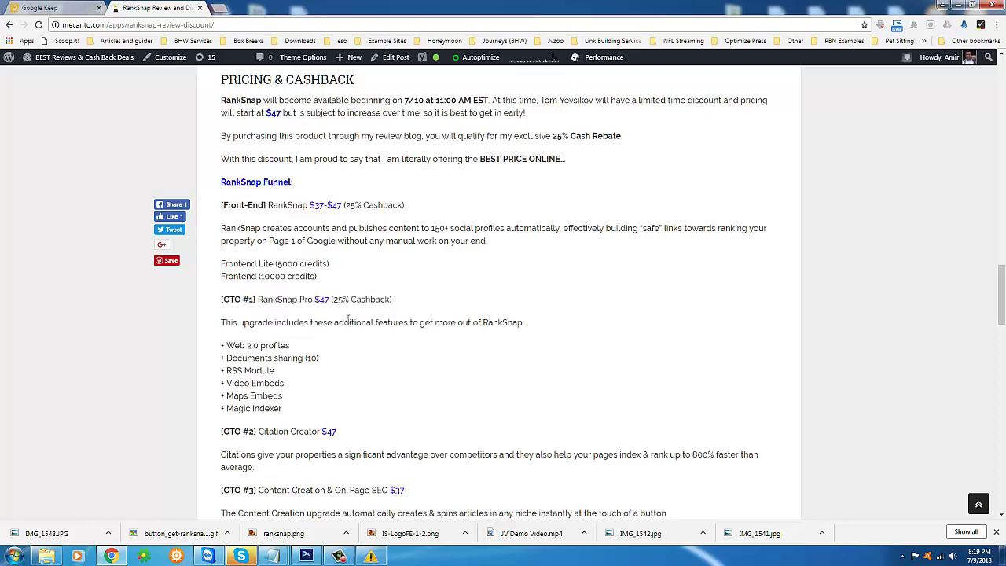
# Return to the review's introduction and highlight the paragraph describing RankSnap as all-in-one automated SEO backlink software.
pyautogui.scroll(-1, 352, 427)
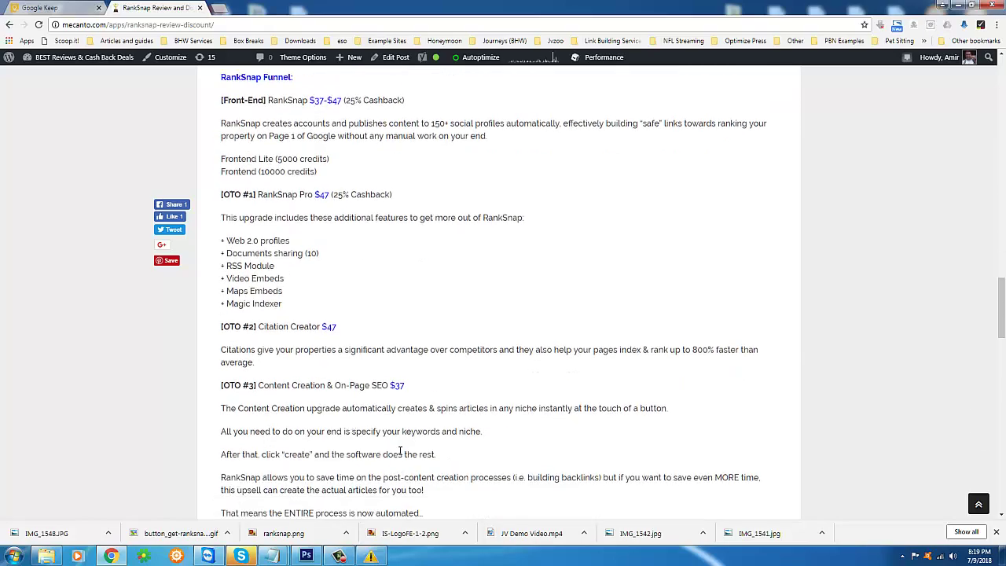
pyautogui.scroll(5, 403, 462)
pyautogui.scroll(10, 407, 464)
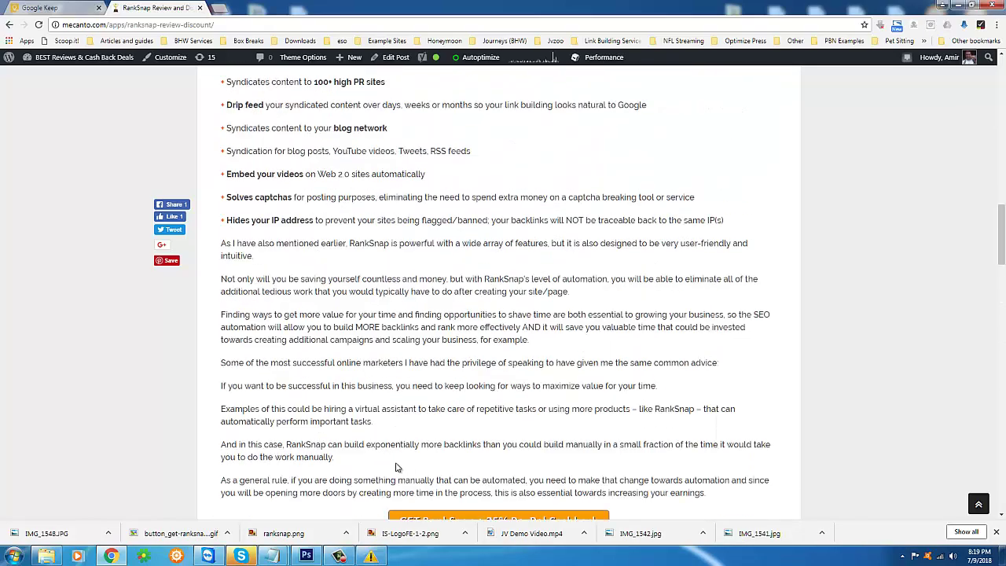
pyautogui.scroll(10, 397, 469)
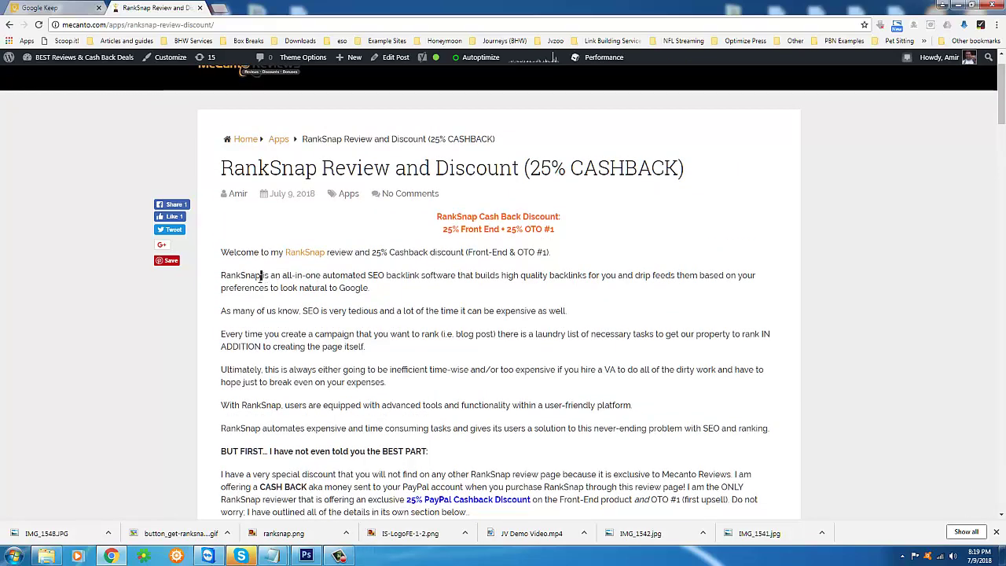
pyautogui.tripleClick(262, 277)
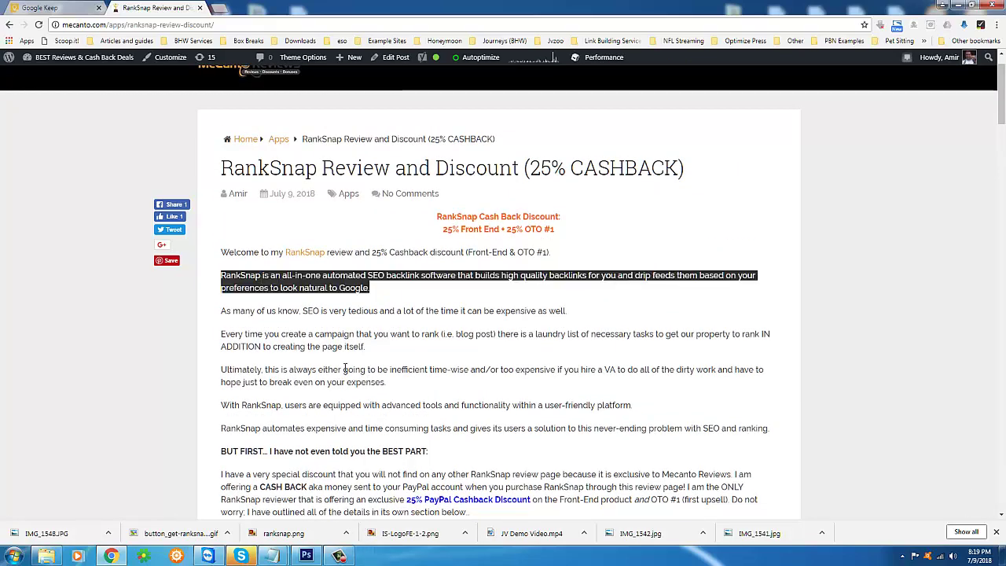
pyautogui.scroll(-1, 352, 366)
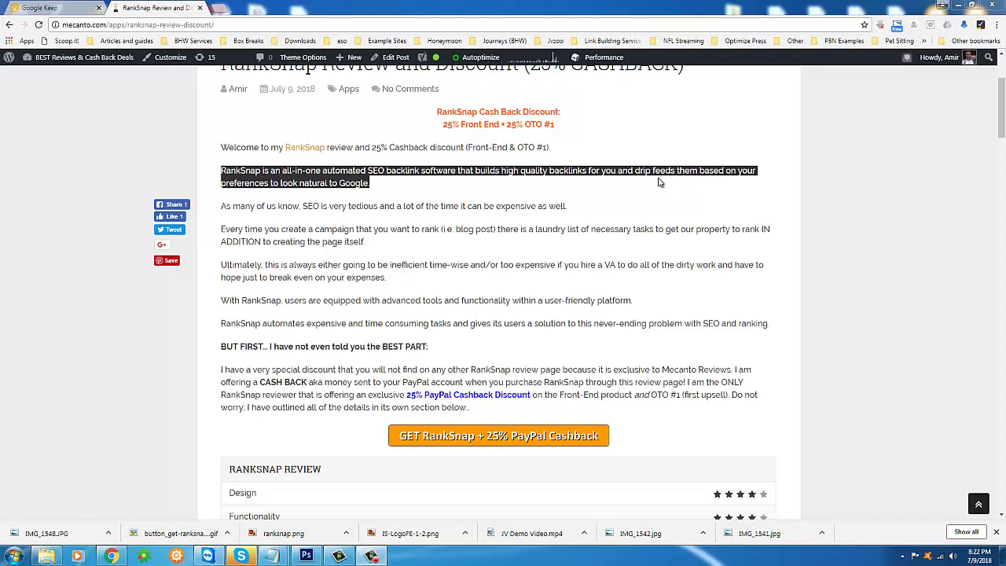
# Read through the introduction, highlighting the drip feeds wording, the remark on SEO being tedious and expensive, and the full introductory text.
pyautogui.click(654, 182)
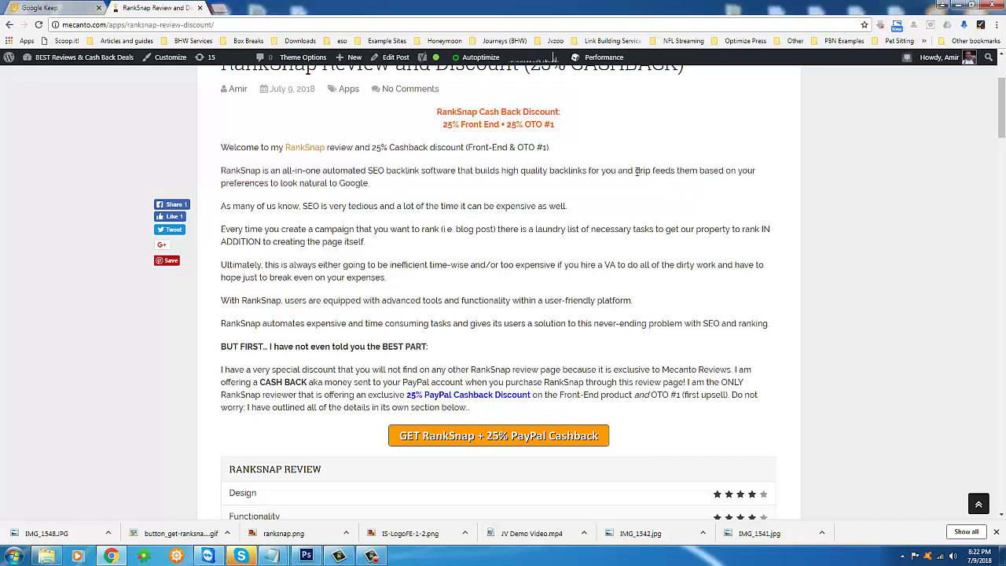
pyautogui.moveTo(635, 170); pyautogui.dragTo(676, 171)
pyautogui.moveTo(577, 209)
pyautogui.mouseDown()
pyautogui.moveTo(297, 206)
pyautogui.moveTo(578, 214)
pyautogui.mouseUp()
pyautogui.click(578, 214)
pyautogui.moveTo(222, 170); pyautogui.dragTo(262, 171)
pyautogui.moveTo(321, 206); pyautogui.dragTo(578, 207)
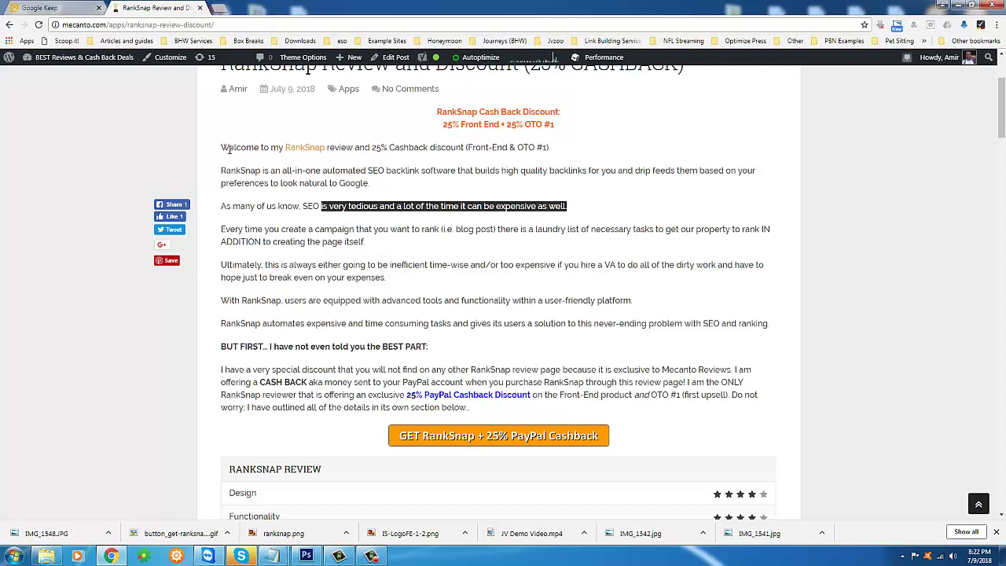
pyautogui.moveTo(227, 147); pyautogui.dragTo(593, 408)
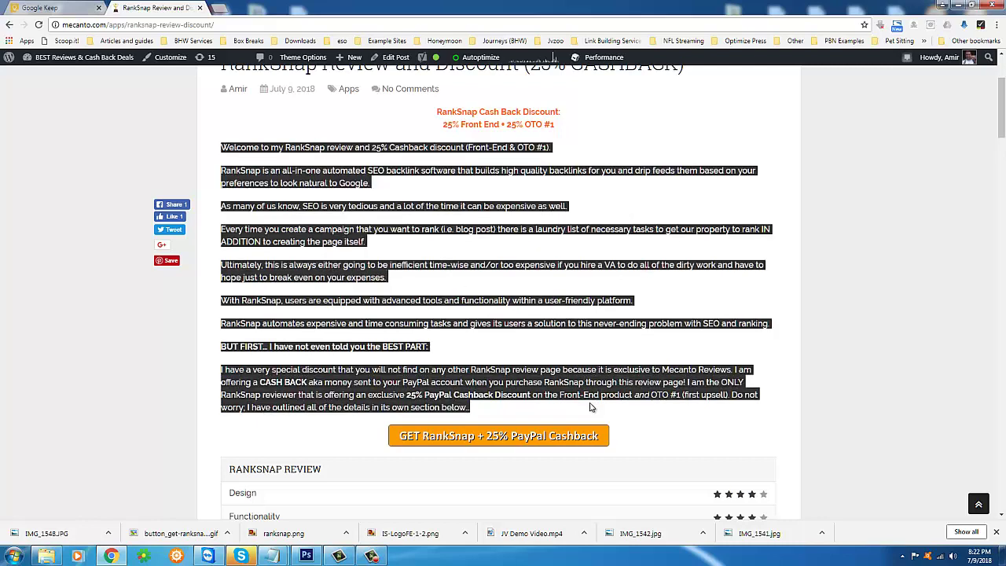
pyautogui.click(591, 406)
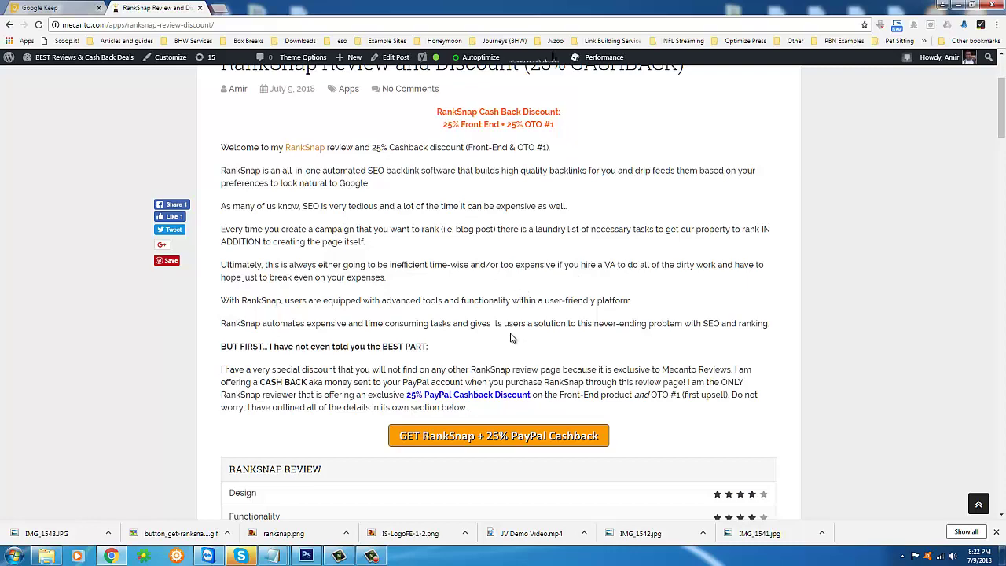
# Find the review's RankSnap Demo section and highlight the line inviting readers to watch the product in action.
pyautogui.scroll(-3, 542, 367)
pyautogui.scroll(-3, 527, 369)
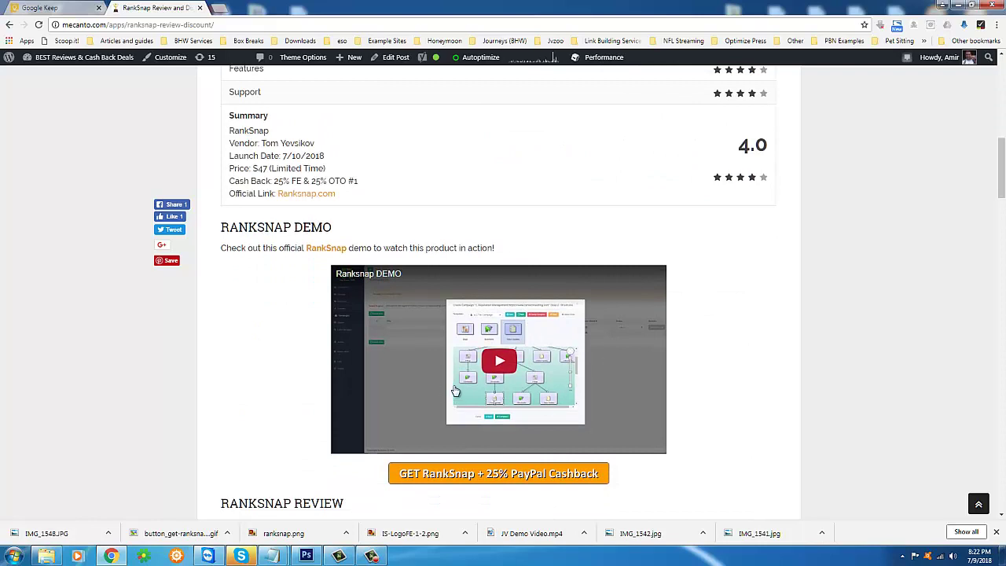
pyautogui.moveTo(353, 249); pyautogui.dragTo(497, 250)
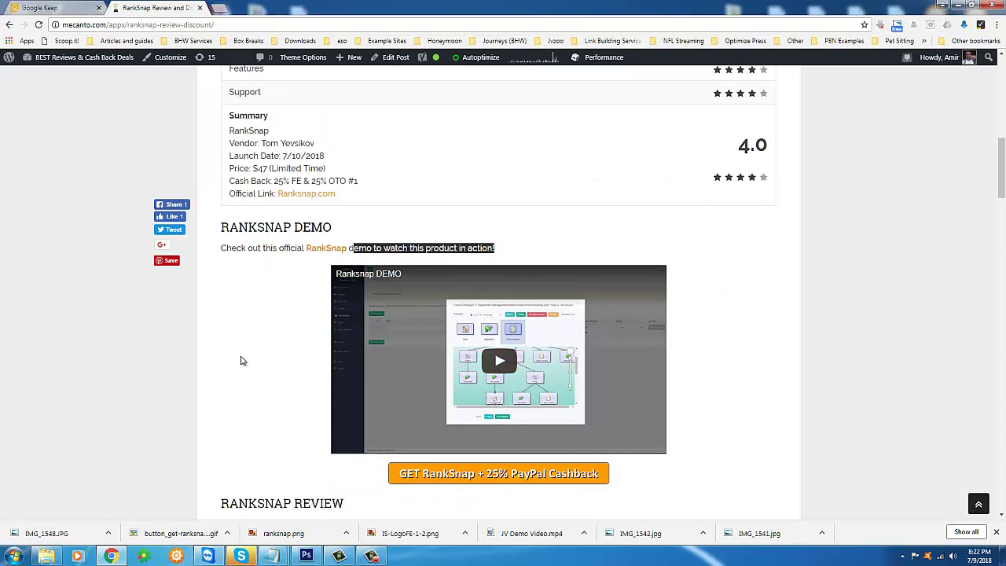
pyautogui.moveTo(222, 249)
pyautogui.mouseDown()
pyautogui.moveTo(519, 254)
pyautogui.moveTo(291, 234)
pyautogui.moveTo(225, 247)
pyautogui.mouseUp()
# Find the RankSnap Review feature breakdown and highlight the item on creating accounts on 180+ sites and the whole feature list.
pyautogui.scroll(-3, 238, 326)
pyautogui.scroll(-2, 239, 327)
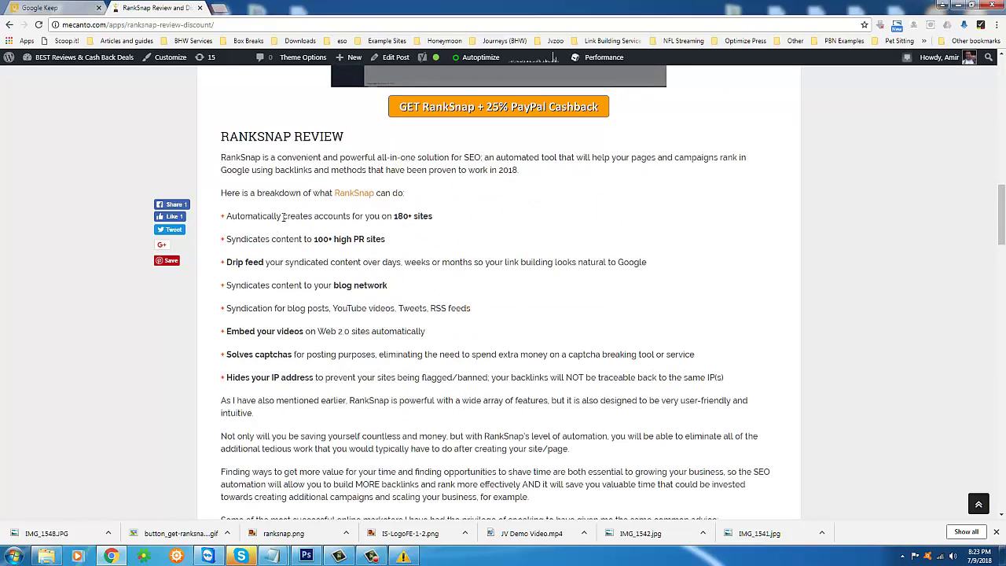
pyautogui.moveTo(283, 218); pyautogui.dragTo(431, 217)
pyautogui.moveTo(294, 215); pyautogui.dragTo(751, 399)
# Return to the demo video and the rating summary above the feature breakdown.
pyautogui.scroll(4, 485, 357)
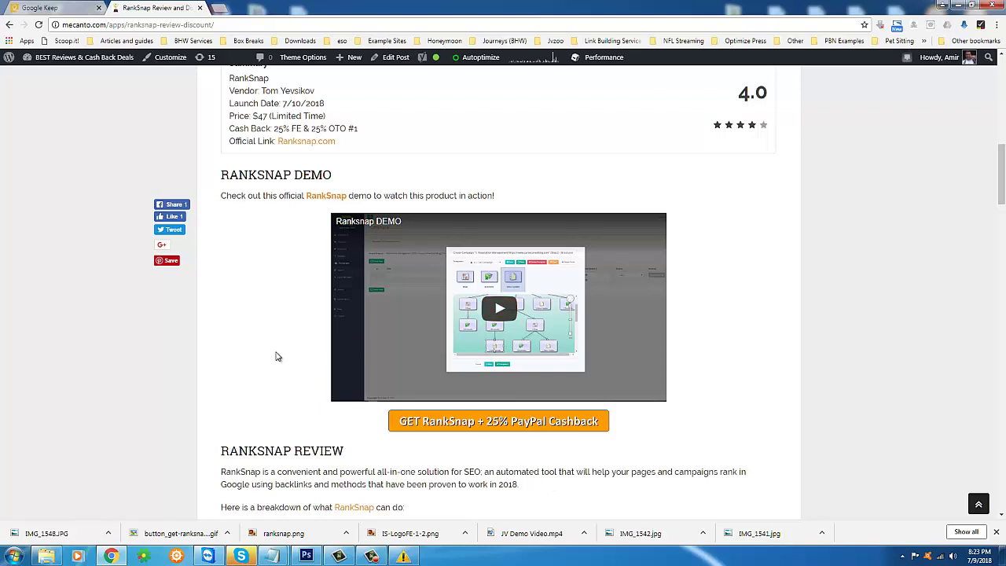
pyautogui.scroll(2, 278, 362)
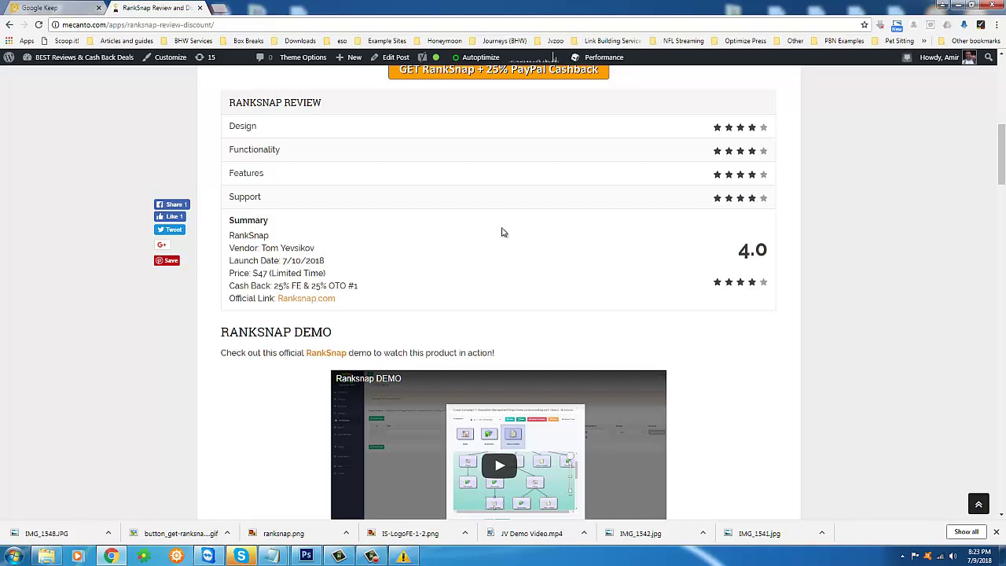
pyautogui.click(210, 26)
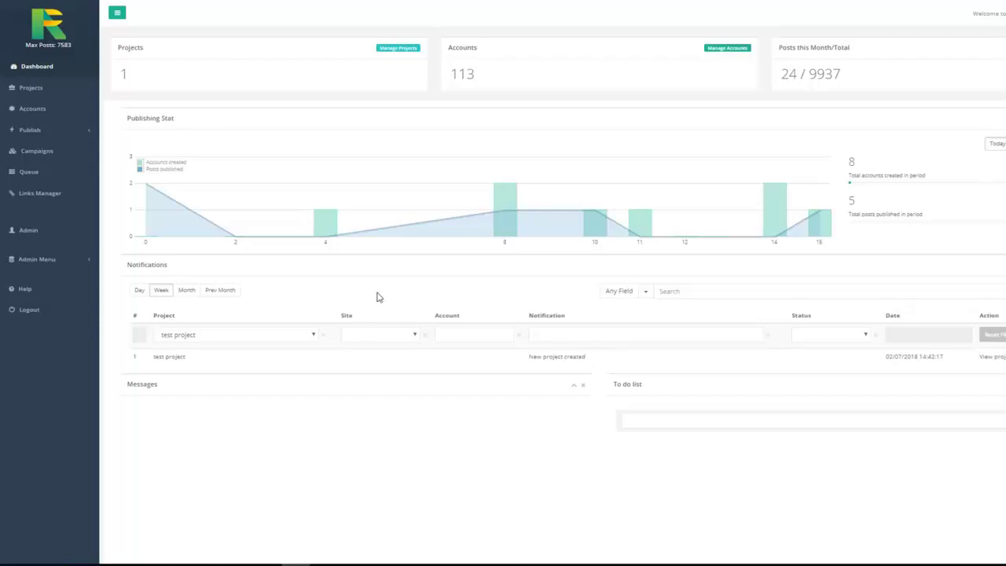
pyautogui.click(32, 88)
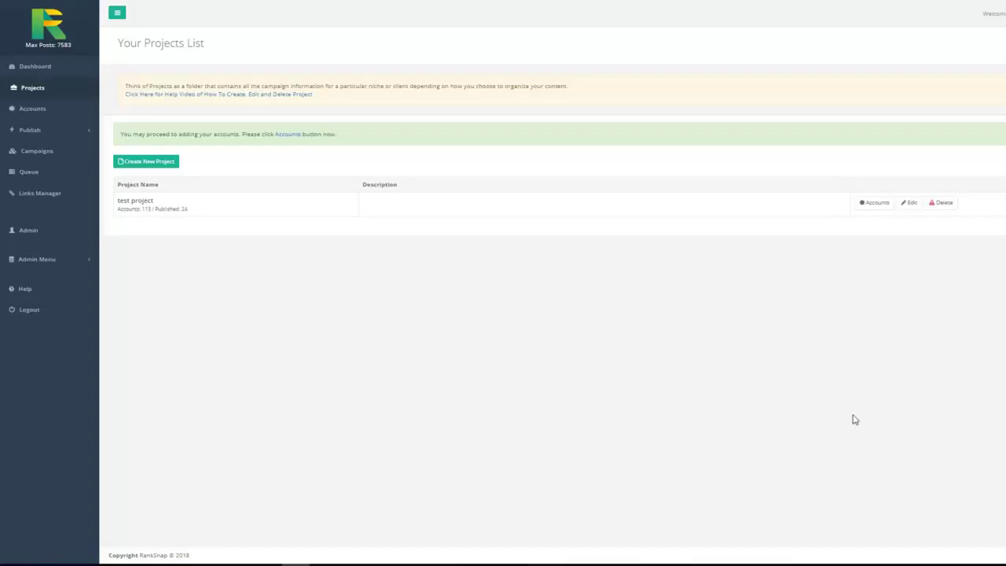
pyautogui.click(155, 165)
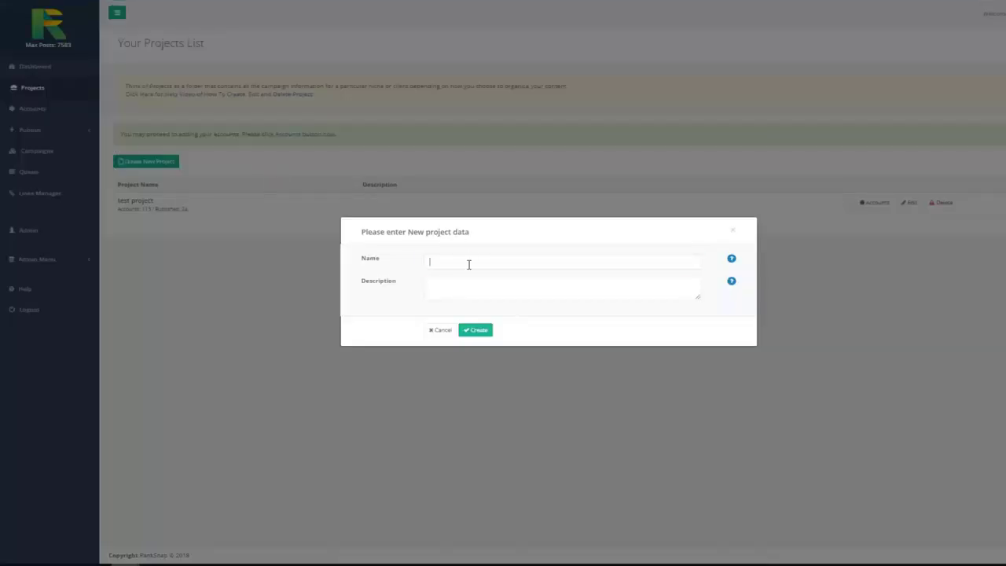
pyautogui.click(469, 264)
pyautogui.write('Reputation Management https://www.carveconsulting.com')
pyautogui.click(476, 330)
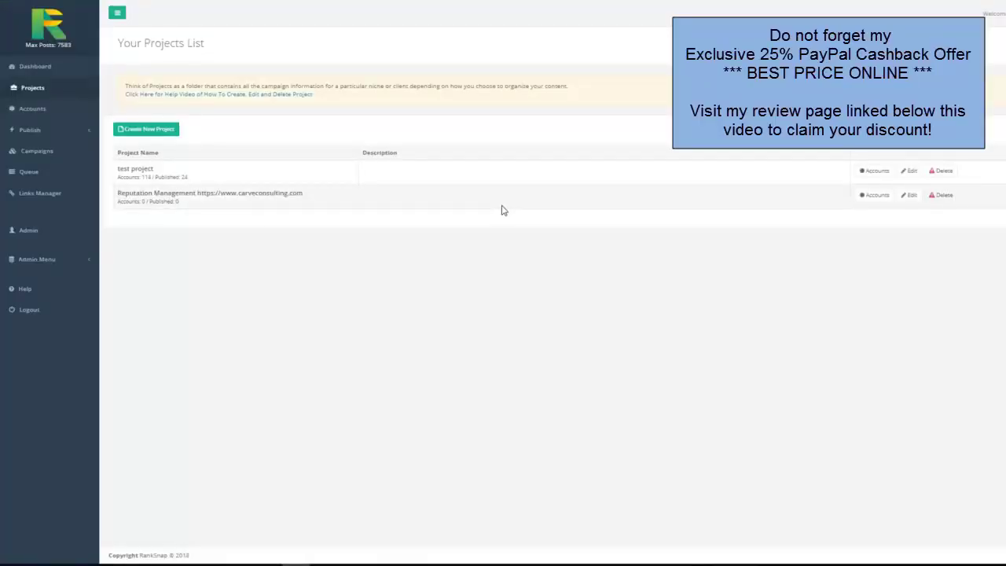
pyautogui.click(50, 156)
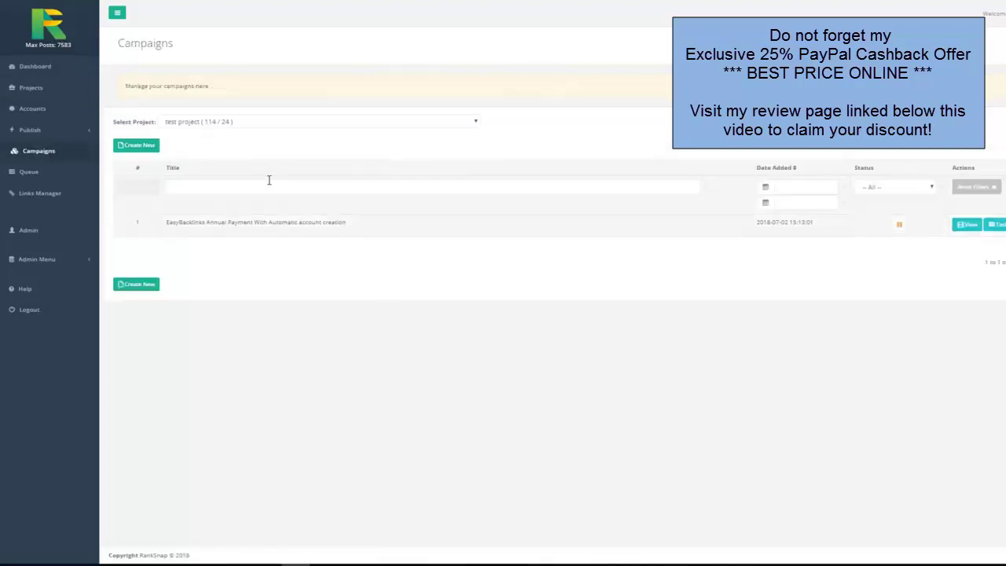
pyautogui.click(260, 126)
pyautogui.click(201, 151)
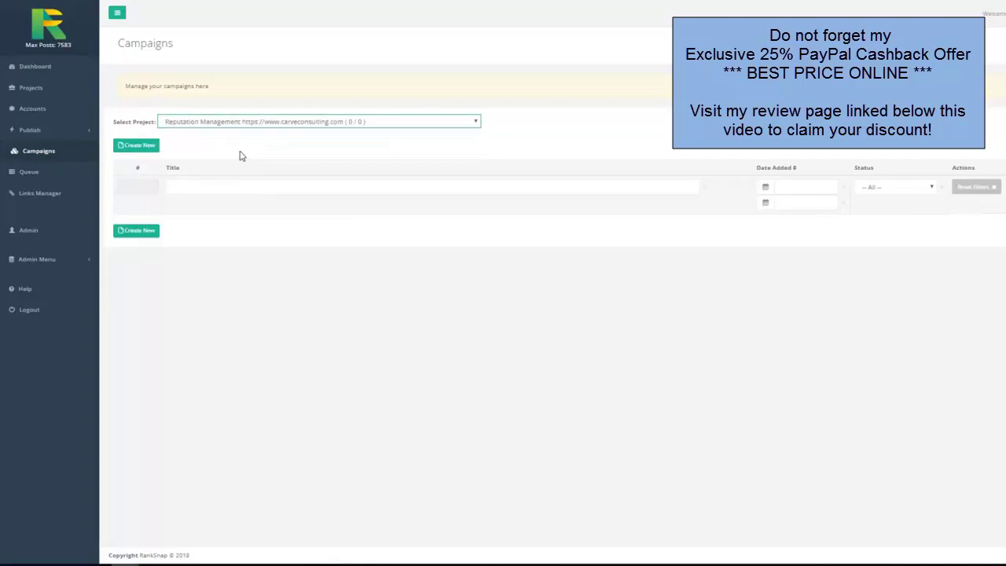
pyautogui.click(153, 155)
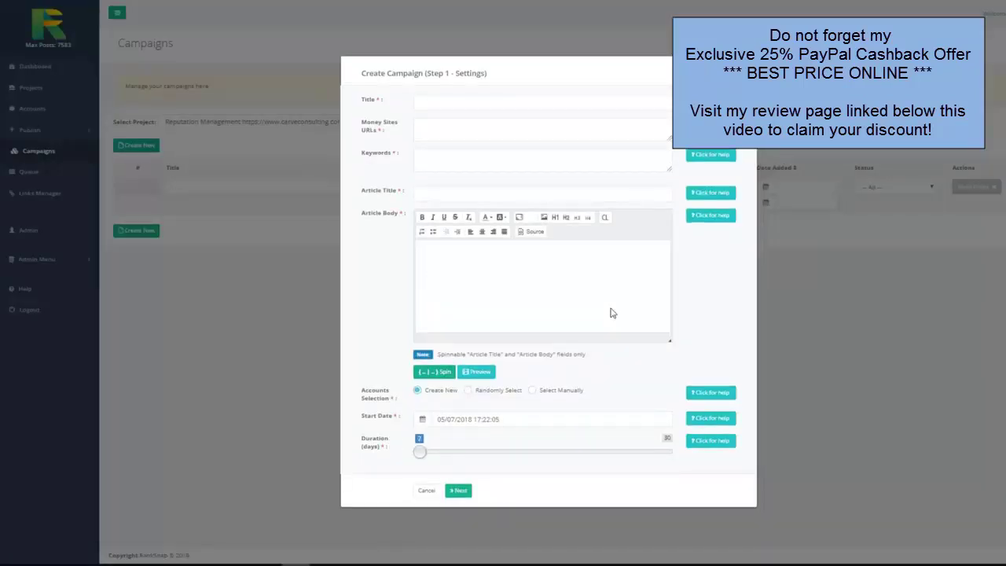
pyautogui.click(463, 102)
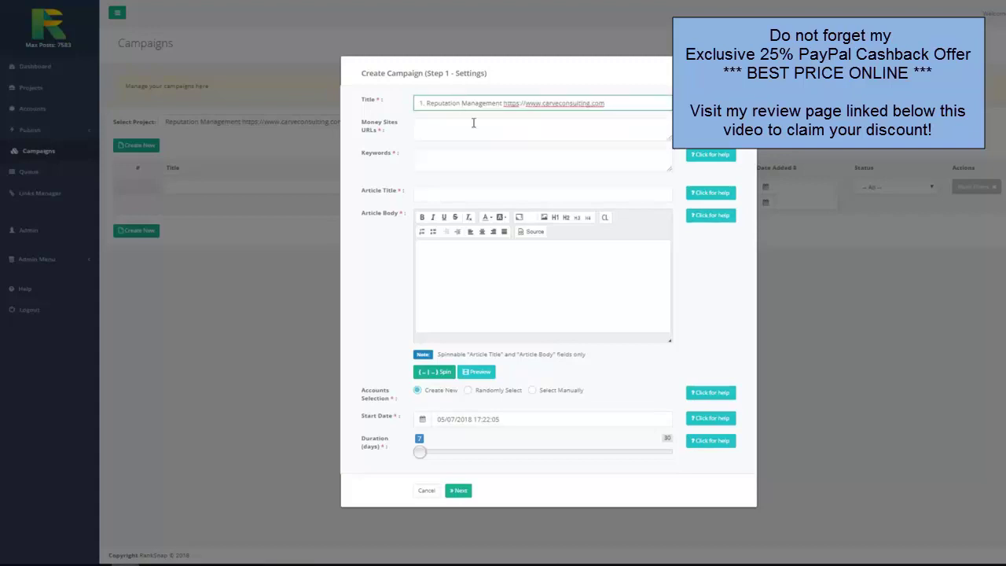
pyautogui.moveTo(503, 104); pyautogui.dragTo(605, 104)
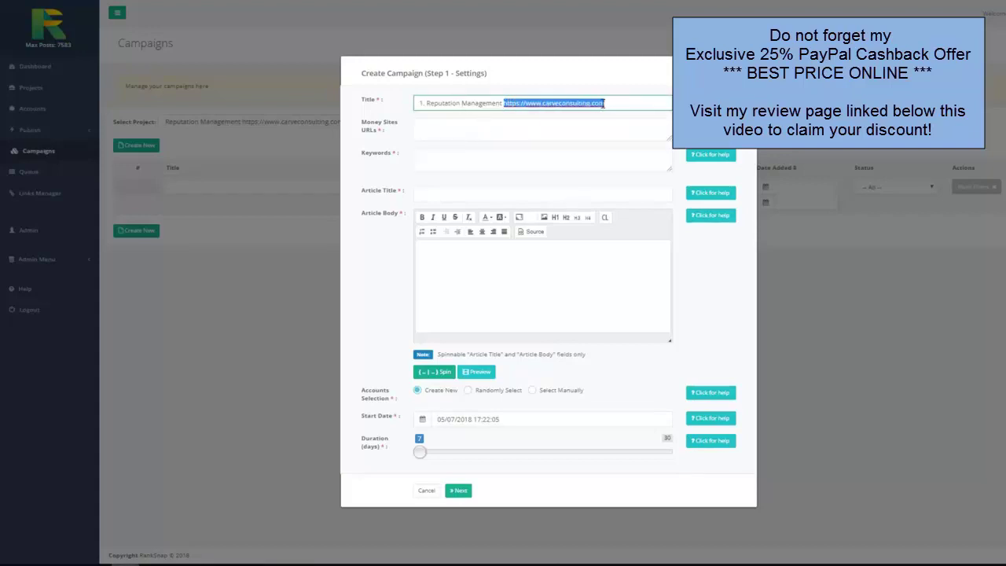
pyautogui.hotkey('ctrl', 'c')
pyautogui.click(530, 128)
pyautogui.hotkey('ctrl', 'v')
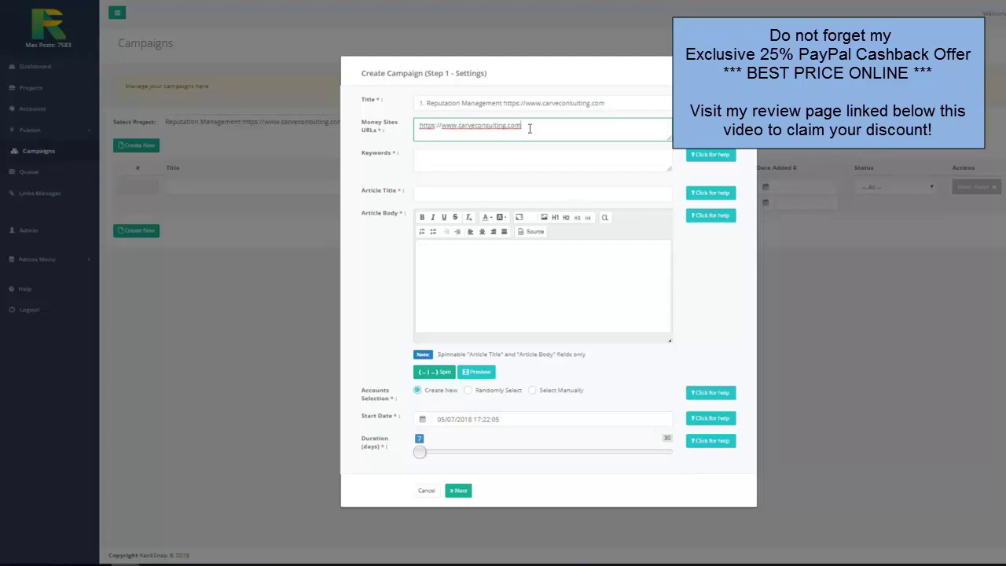
# Paste the reputation management keyword list into the campaign and fill in the spintax article title and body.
pyautogui.click(465, 154)
pyautogui.hotkey('ctrl', 'v')
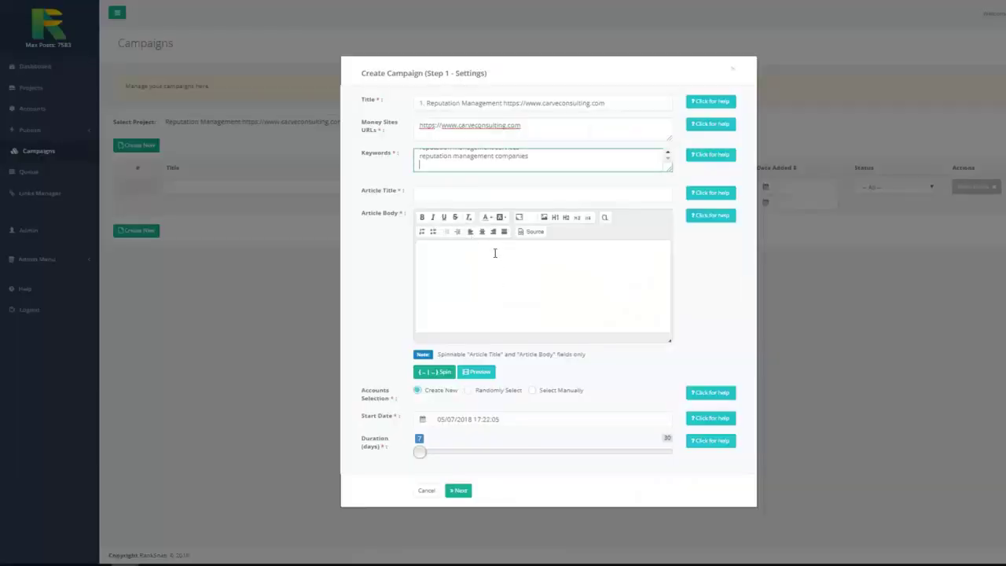
pyautogui.click(479, 194)
pyautogui.hotkey('ctrl', 'v')
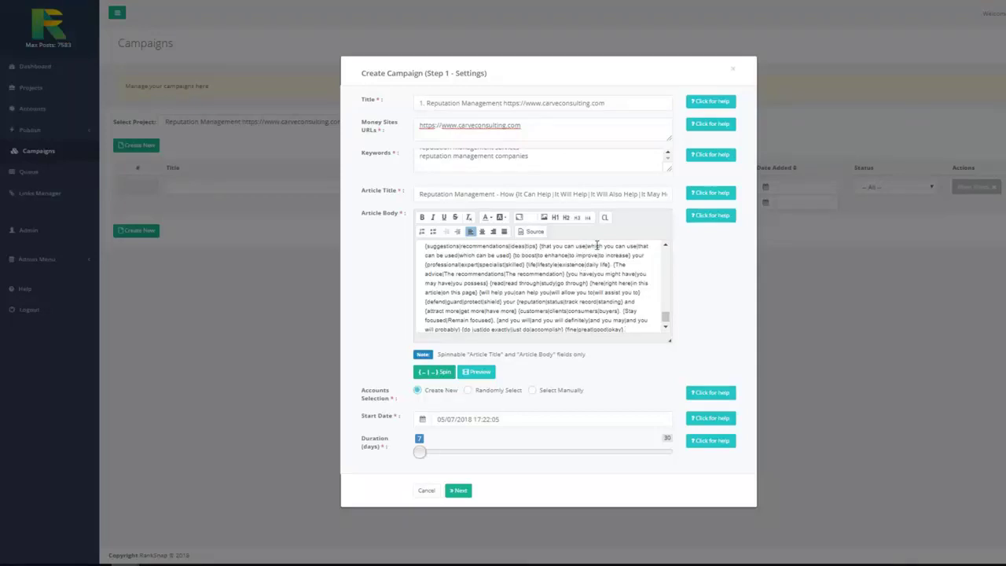
# Find "reputation management" in the article body and turn both occurrences into campaign links.
pyautogui.hotkey('ctrl', 'f')
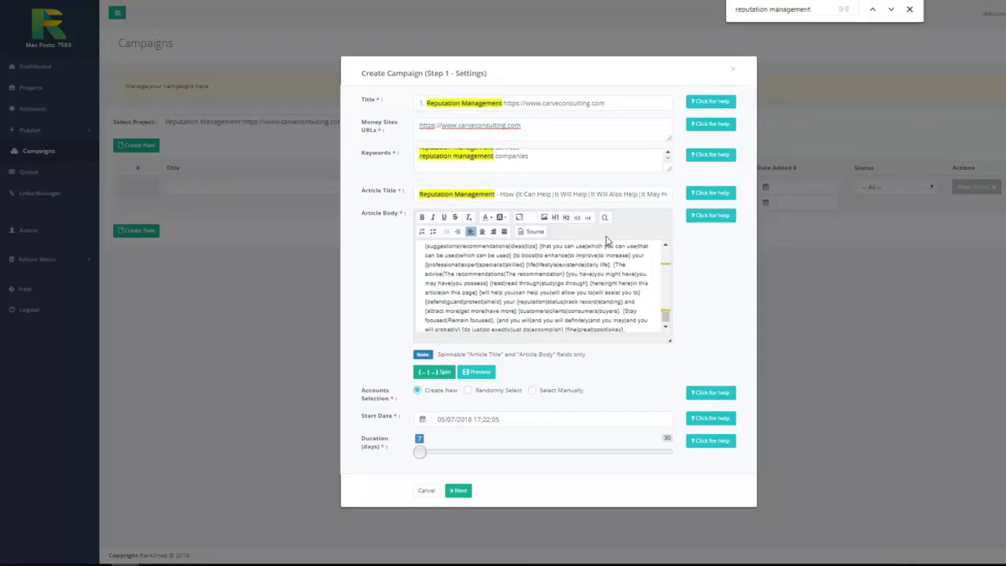
pyautogui.click(891, 10)
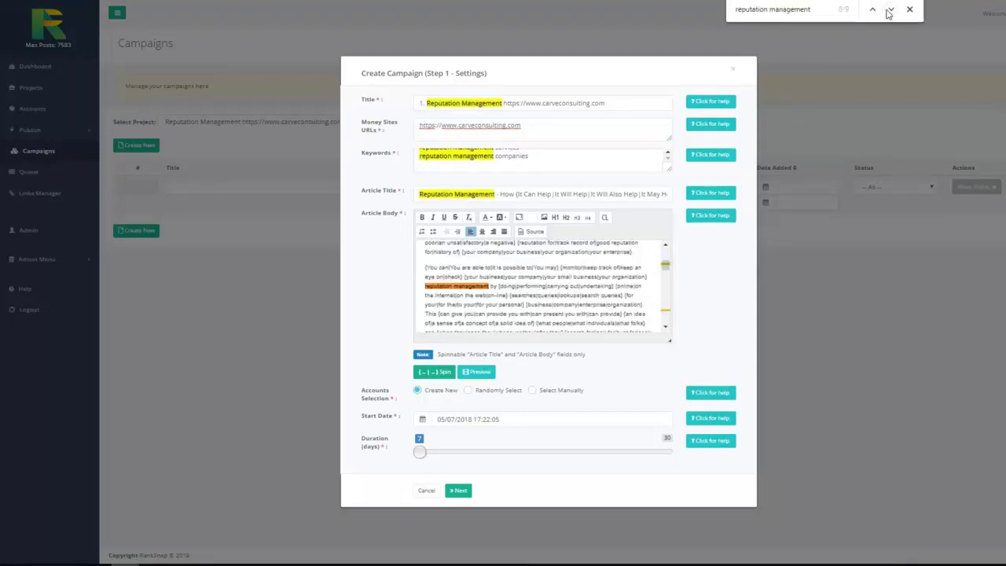
pyautogui.click(491, 288)
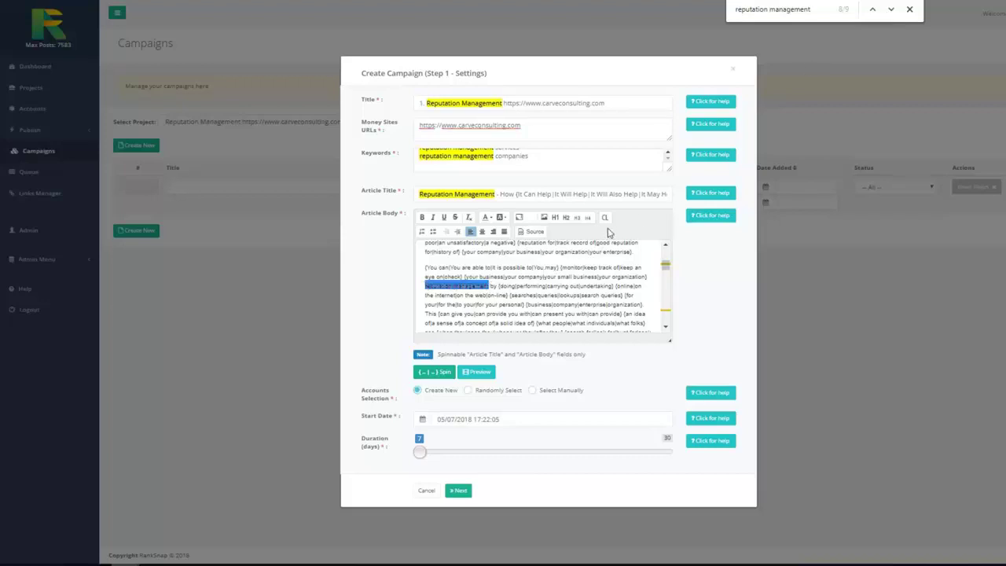
pyautogui.click(606, 220)
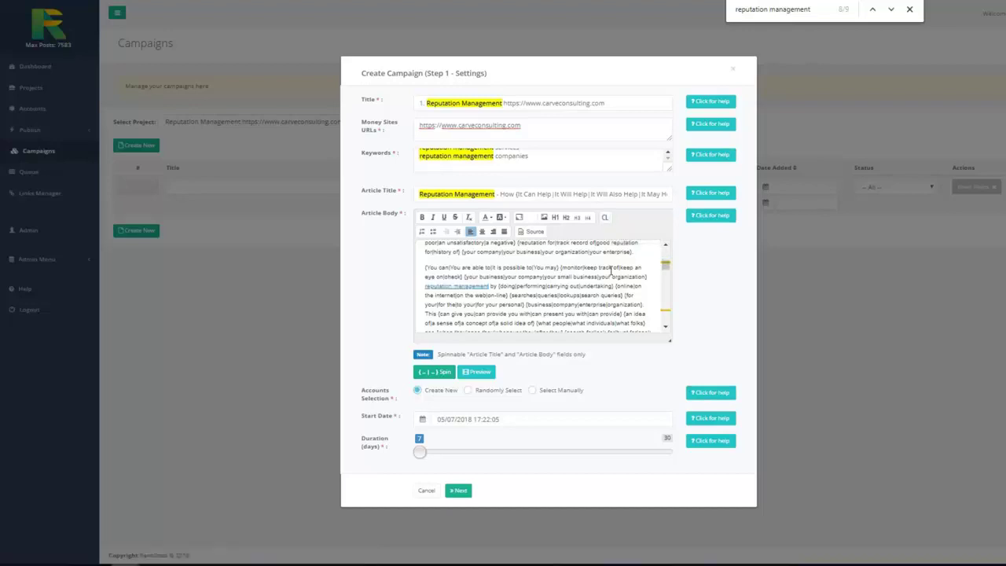
pyautogui.click(891, 10)
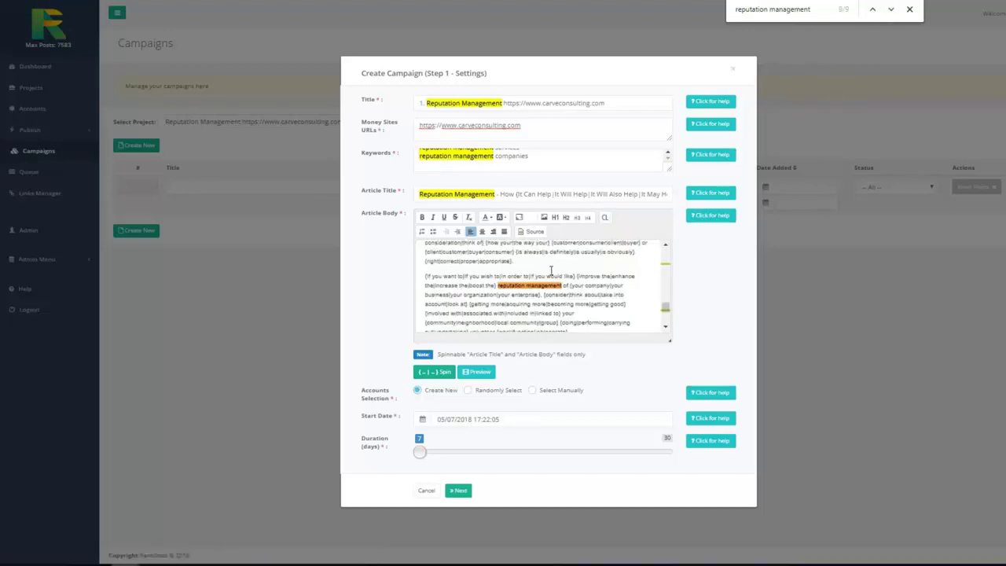
pyautogui.moveTo(498, 286); pyautogui.dragTo(575, 293)
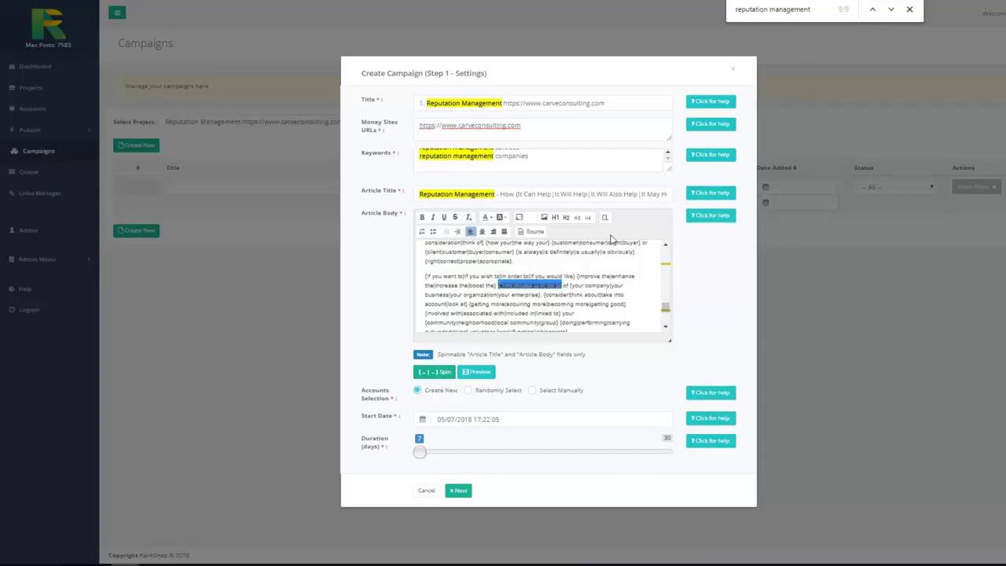
pyautogui.click(605, 218)
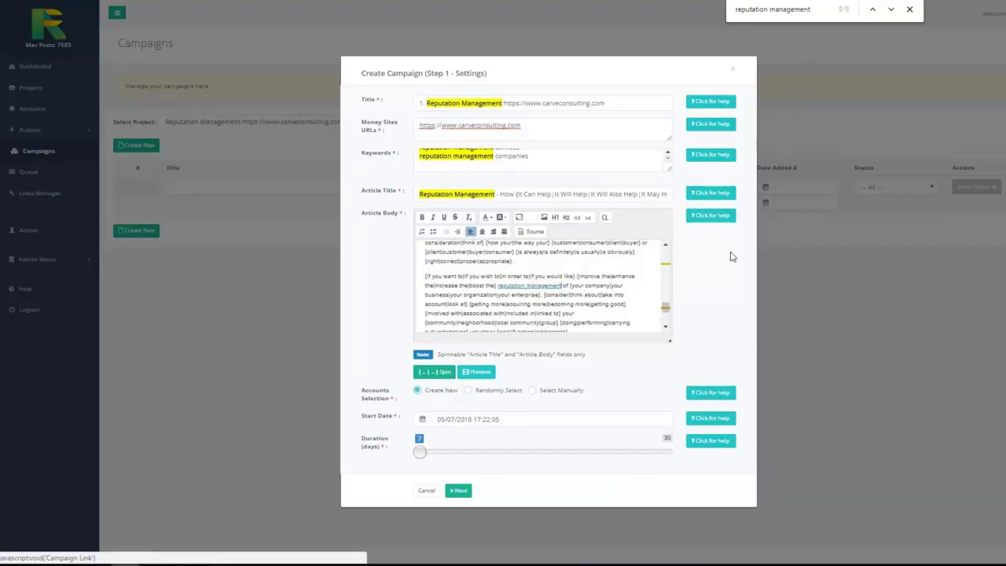
# Preview the spun article, generate two further variations to check the text and links, and close the preview.
pyautogui.click(480, 375)
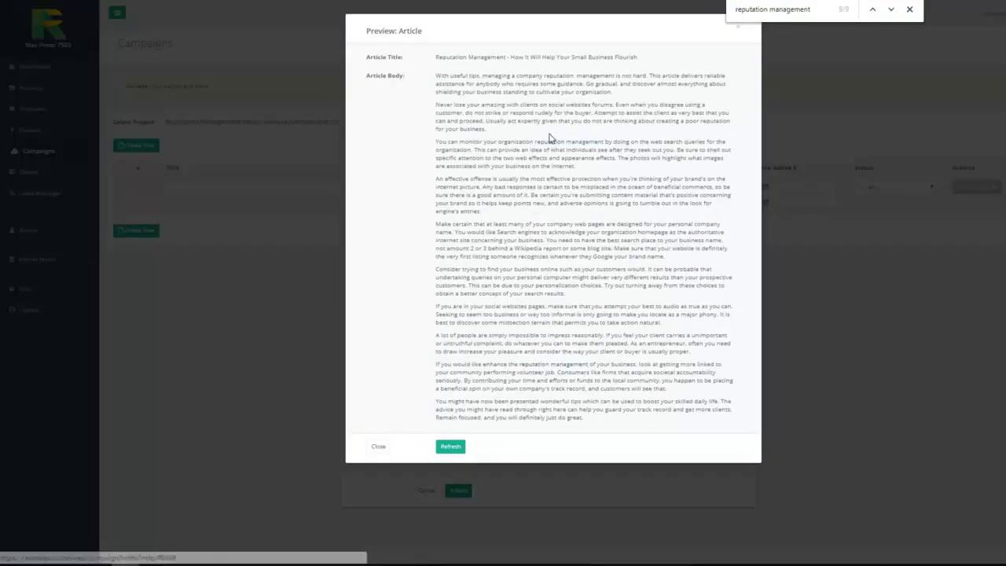
pyautogui.click(450, 447)
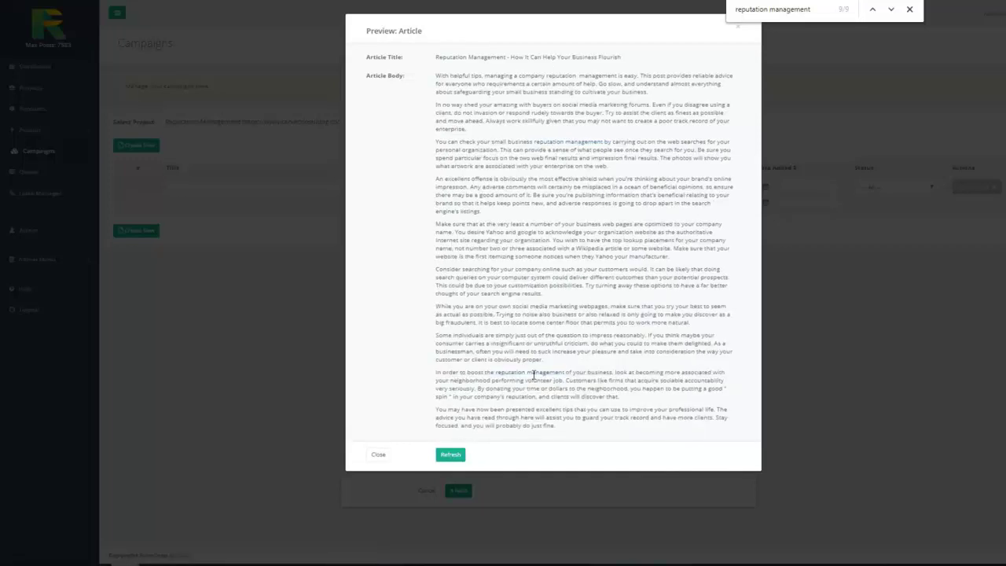
pyautogui.click(451, 456)
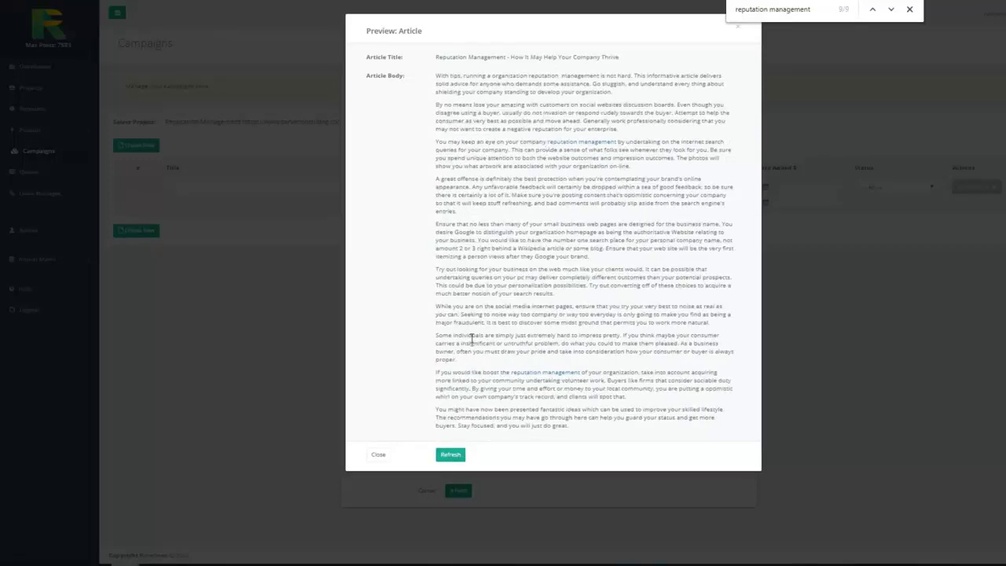
pyautogui.click(379, 456)
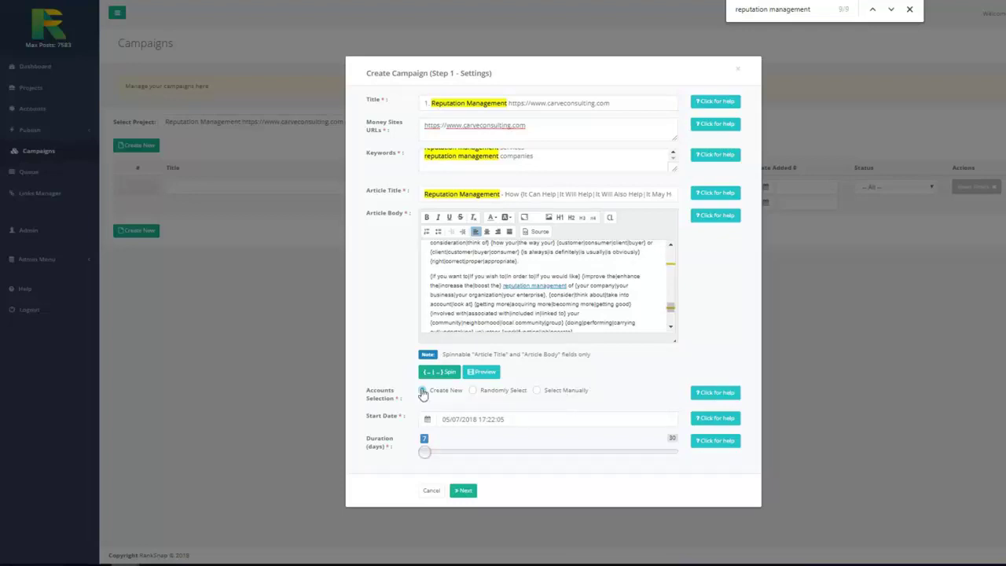
# Set the campaign's start date to 06/07/2018 17:22:05 and its duration to 14 days, and continue to the structure step.
pyautogui.click(478, 419)
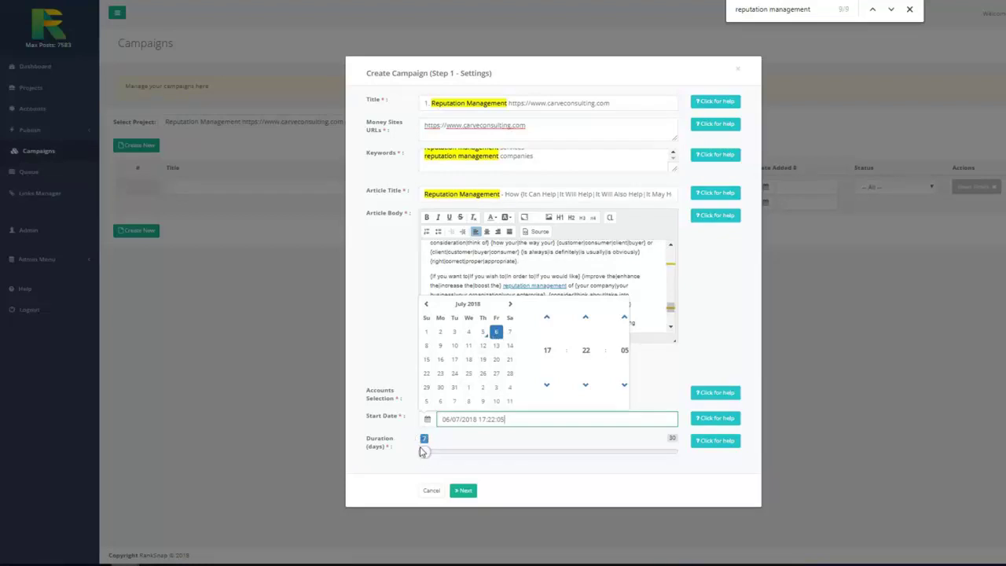
pyautogui.moveTo(424, 452); pyautogui.dragTo(501, 463)
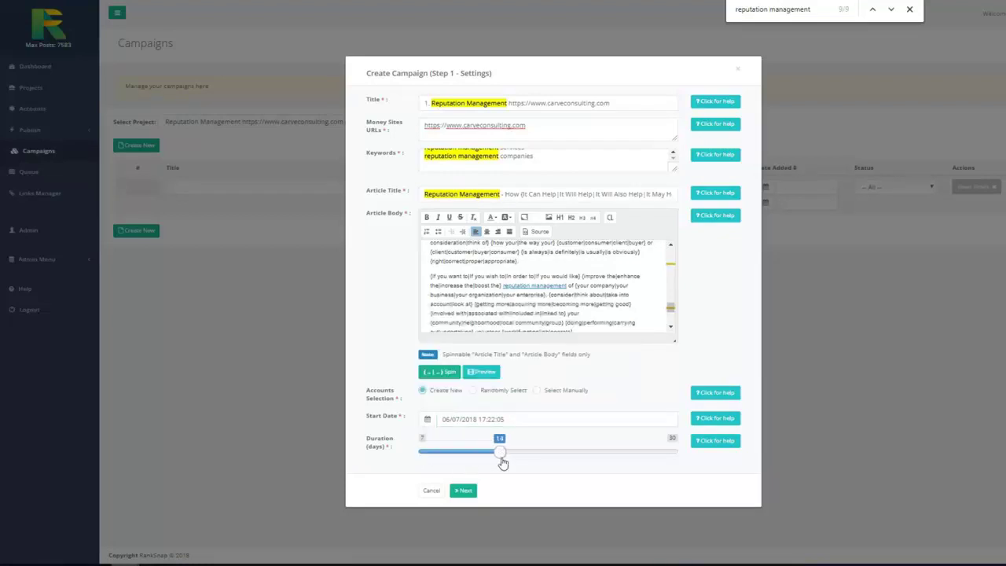
pyautogui.click(465, 492)
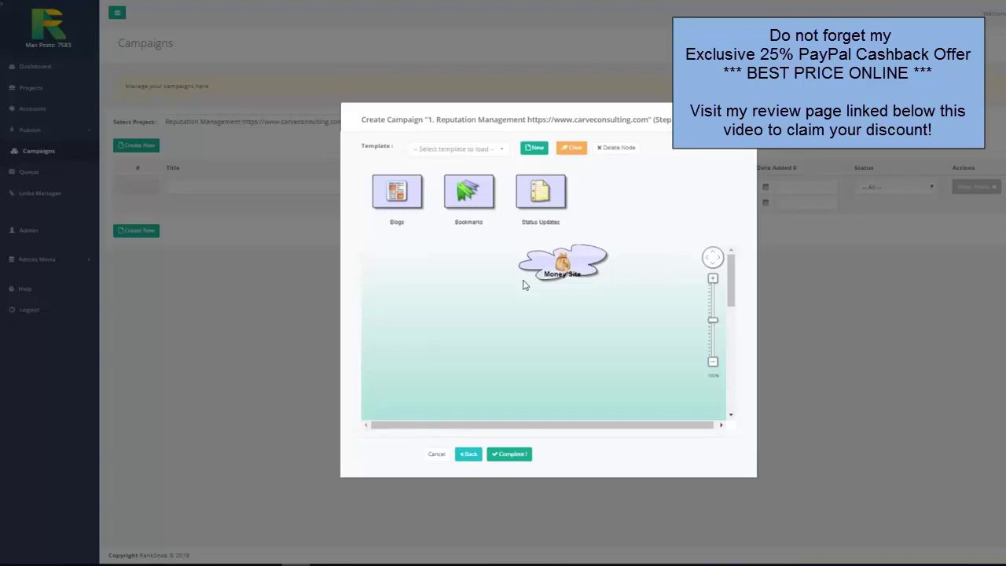
# Load the "a) 2 Tier Campaign" template, examine its tiers below the money site, and clear the diagram.
pyautogui.click(476, 149)
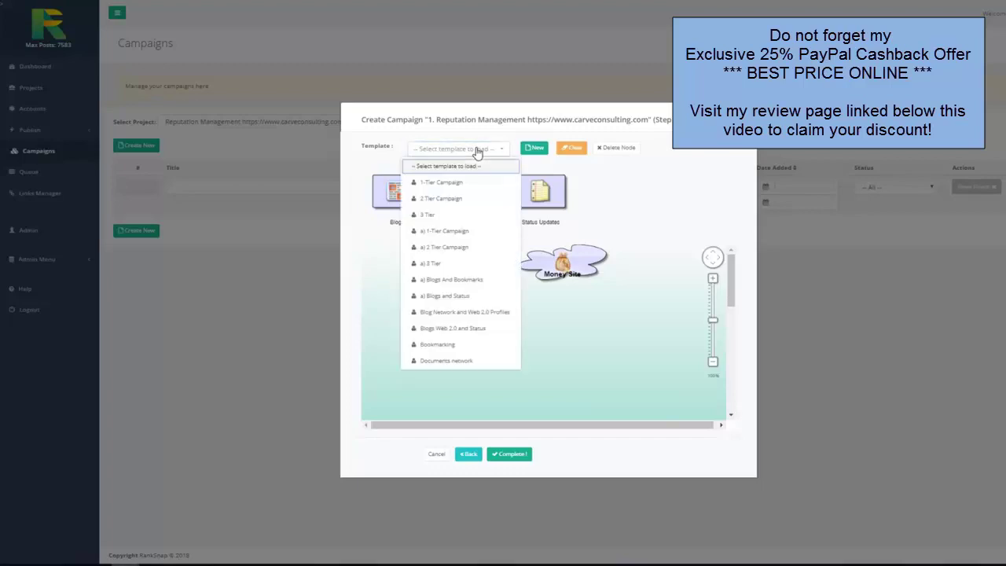
pyautogui.click(487, 248)
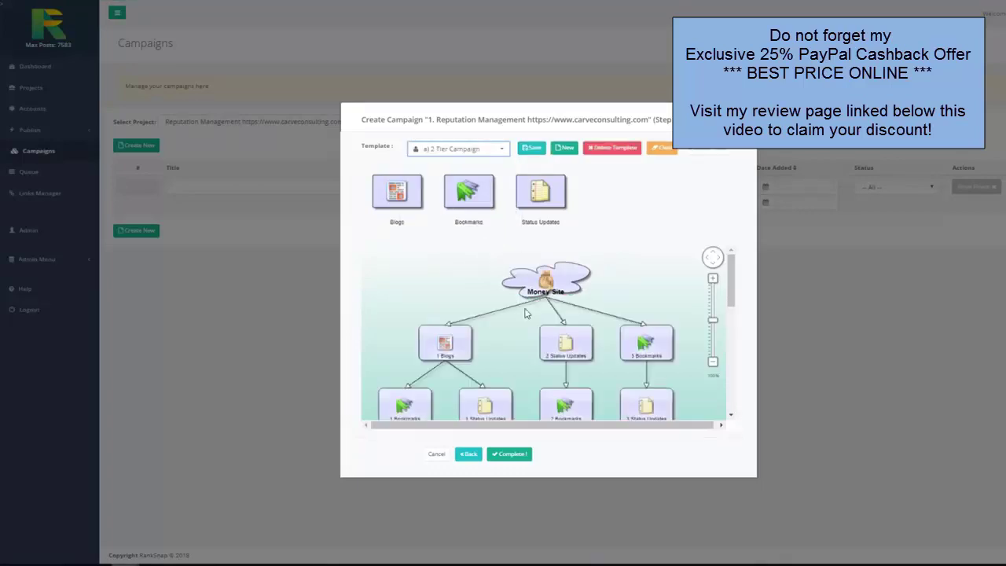
pyautogui.scroll(-1, 731, 309)
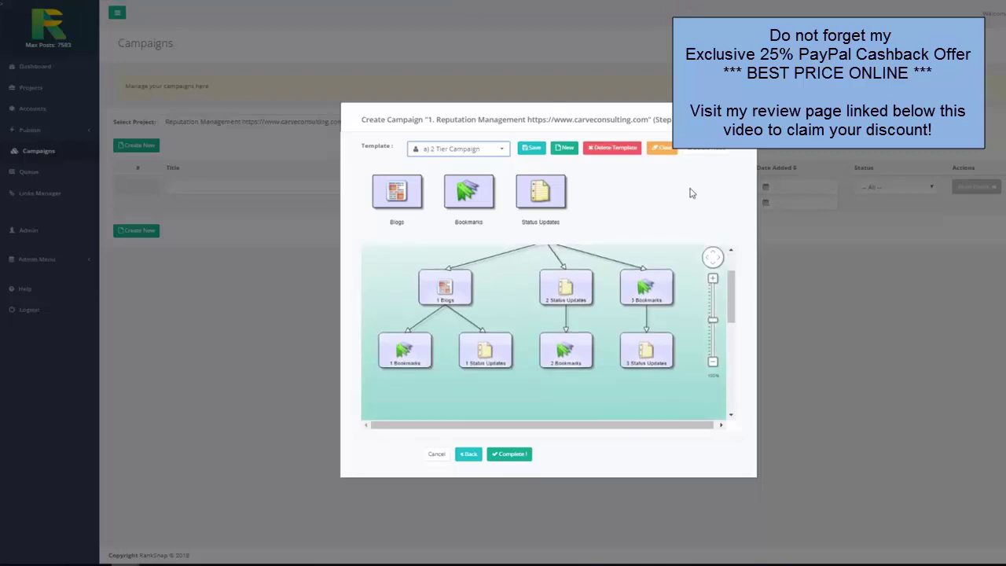
pyautogui.click(662, 148)
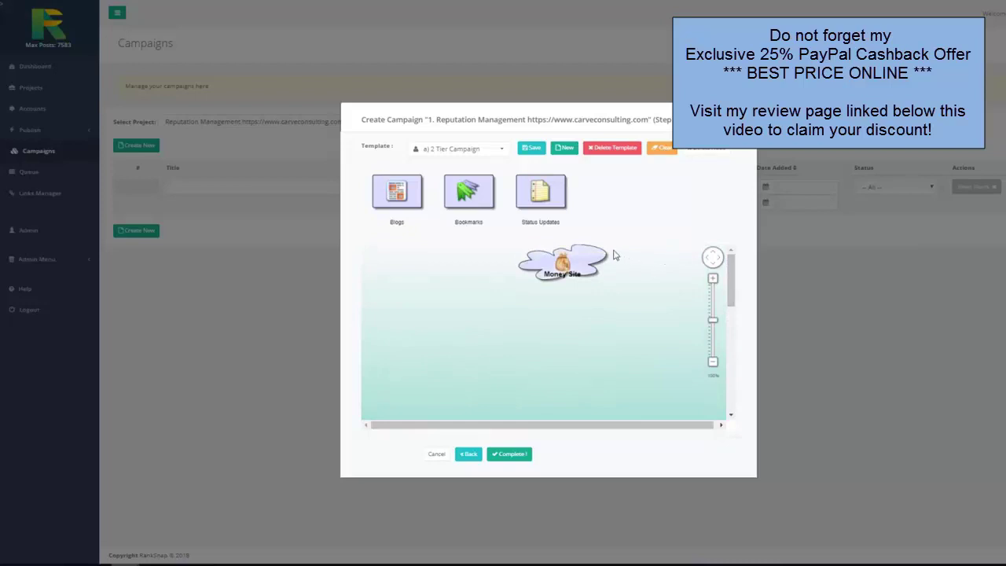
# Add two Blogs nodes below the Money Site and attach a Bookmarks node beneath each of them.
pyautogui.moveTo(411, 200); pyautogui.dragTo(557, 272)
pyautogui.moveTo(401, 206); pyautogui.dragTo(444, 284)
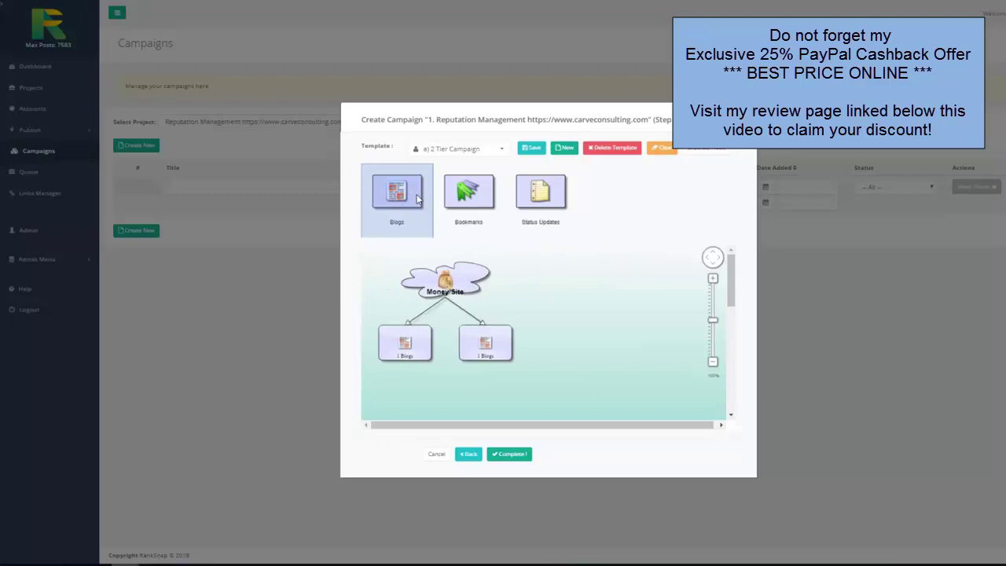
pyautogui.moveTo(466, 195); pyautogui.dragTo(414, 346)
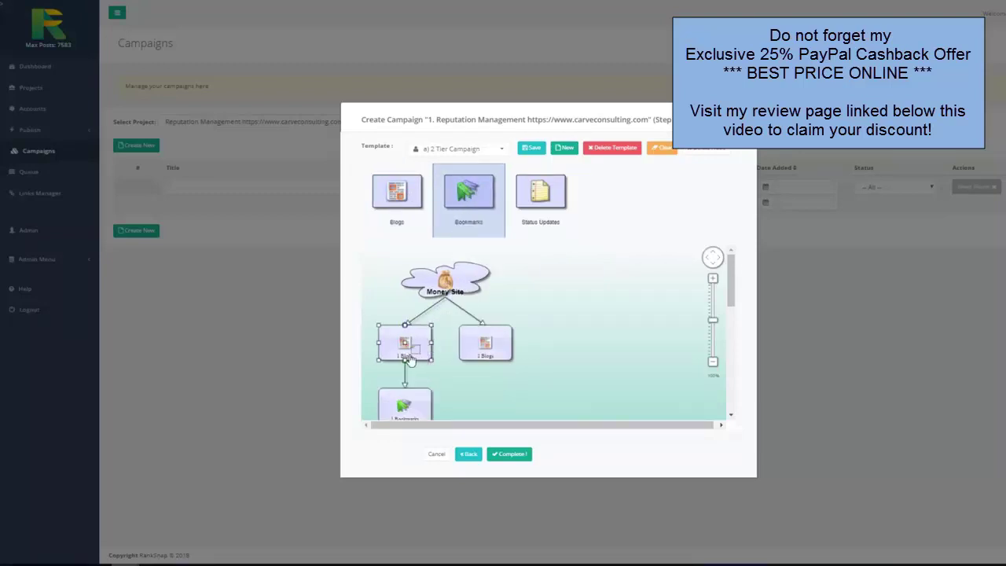
pyautogui.click(485, 352)
# Attach a Status Updates node and a Bookmarks node directly to the Money Site.
pyautogui.click(547, 203)
pyautogui.moveTo(548, 202); pyautogui.dragTo(480, 284)
pyautogui.click(478, 220)
pyautogui.moveTo(478, 221); pyautogui.dragTo(511, 287)
# Attach a Blogs node beneath the second Blogs node, give it Bookmarks and Status Updates children, and link Status Updates below the neighbouring Bookmarks node.
pyautogui.moveTo(397, 193); pyautogui.dragTo(495, 342)
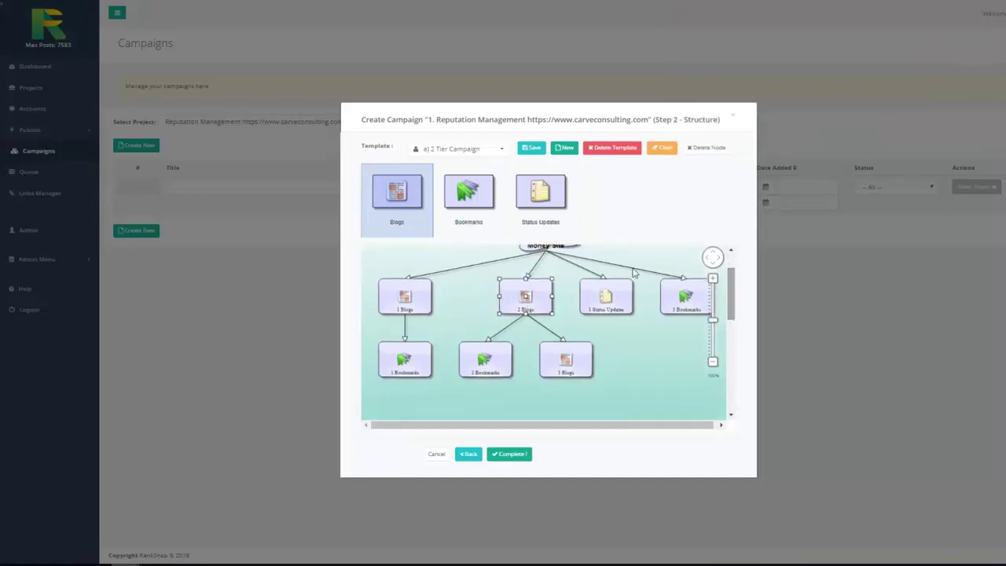
pyautogui.moveTo(478, 198); pyautogui.dragTo(563, 371)
pyautogui.moveTo(544, 211); pyautogui.dragTo(556, 371)
pyautogui.moveTo(539, 209); pyautogui.dragTo(492, 378)
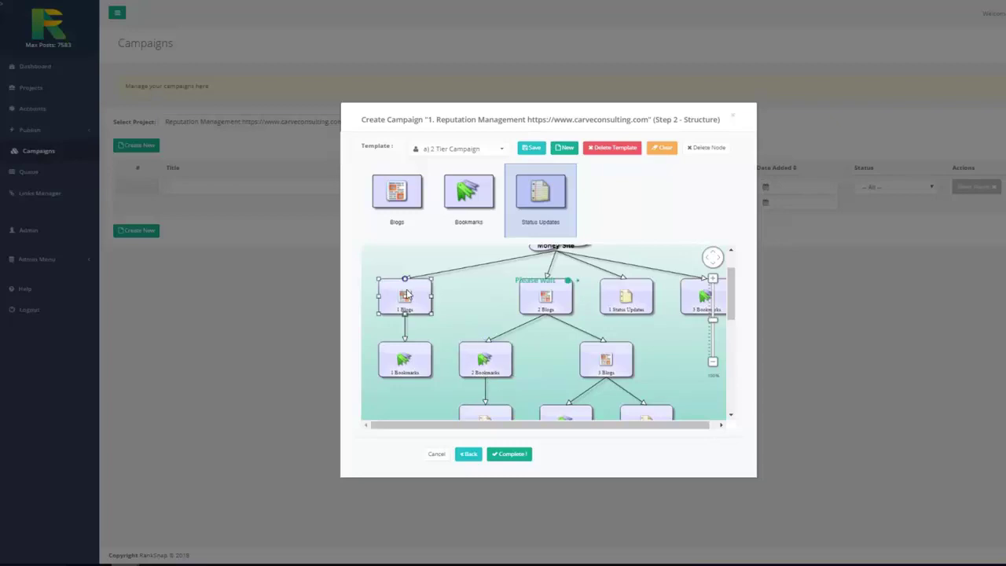
# Open the service selection of the first Blogs node, review the posting networks, and accept them all selected.
pyautogui.doubleClick(407, 294)
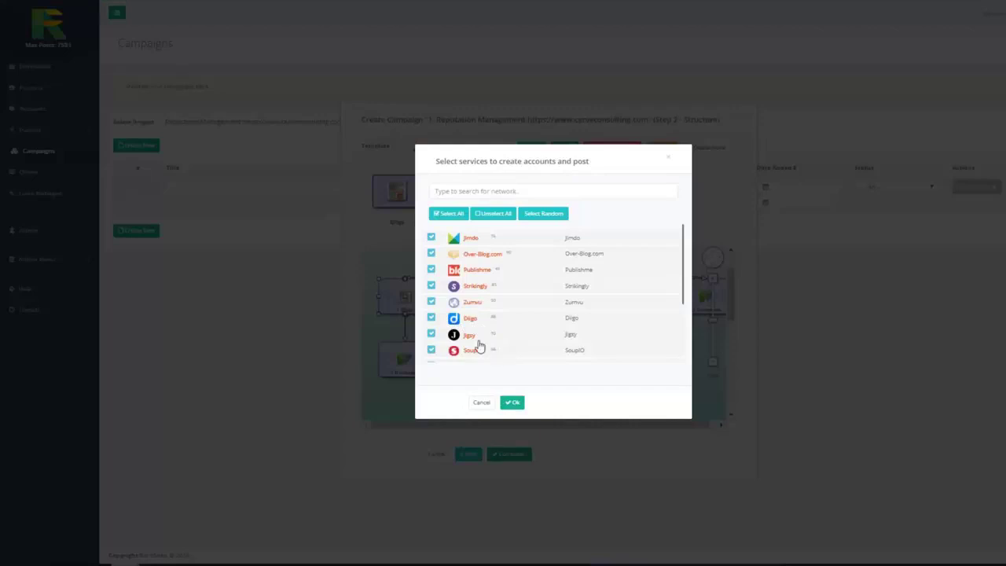
pyautogui.scroll(-3, 629, 272)
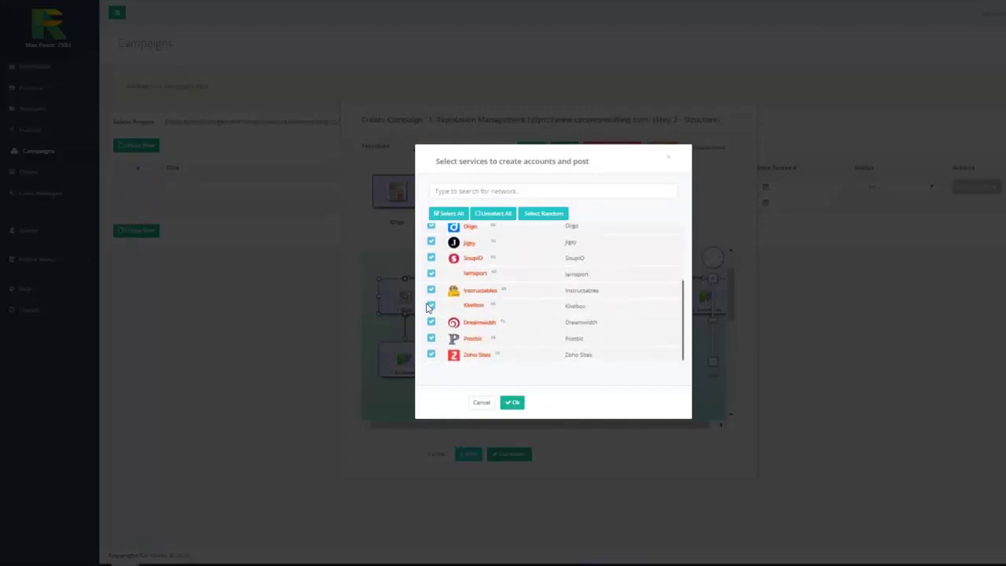
pyautogui.click(514, 403)
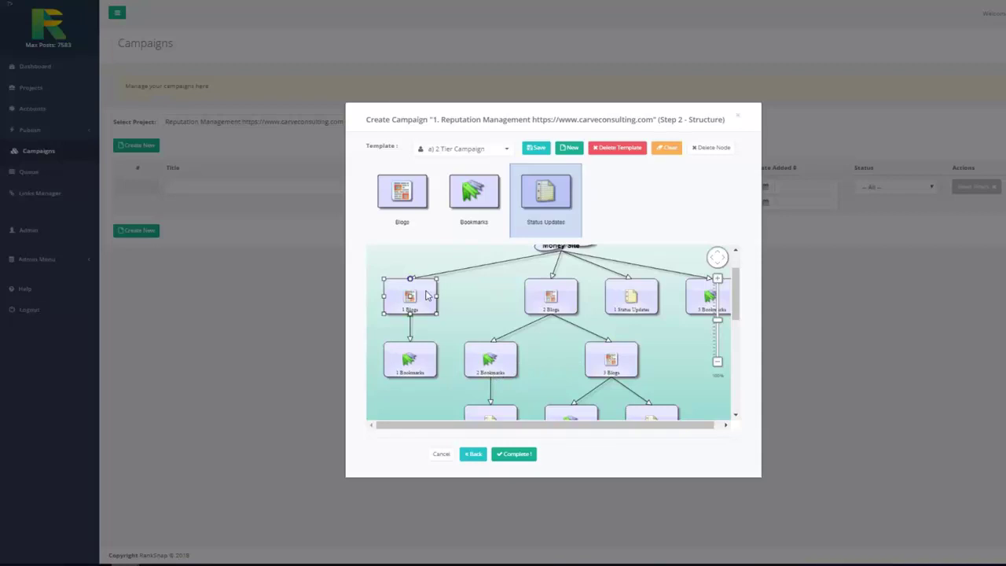
# Check the tier nodes from the Money Site down to the Status Updates level, and complete the campaign.
pyautogui.scroll(1, 555, 283)
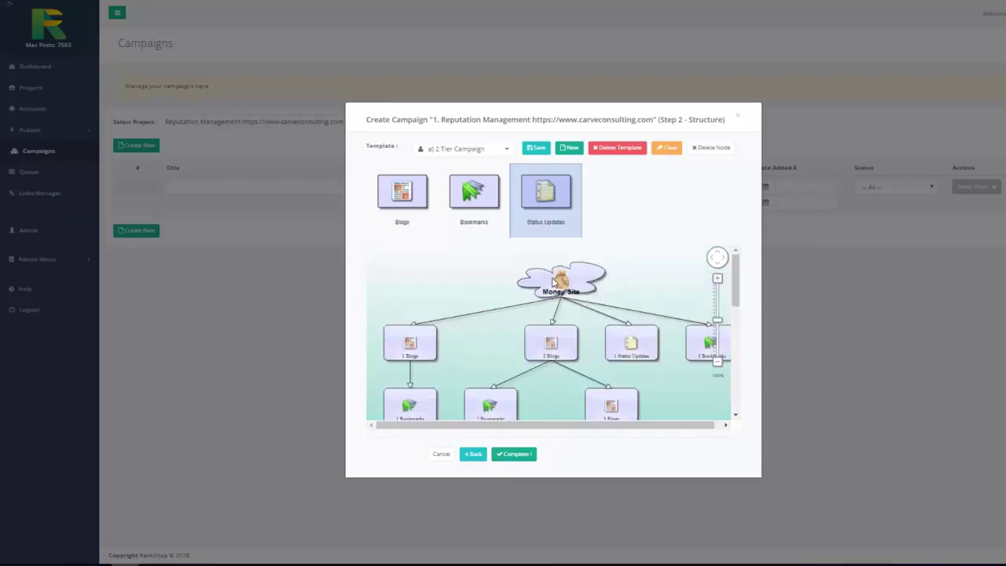
pyautogui.click(409, 405)
pyautogui.scroll(-3, 735, 414)
pyautogui.click(489, 410)
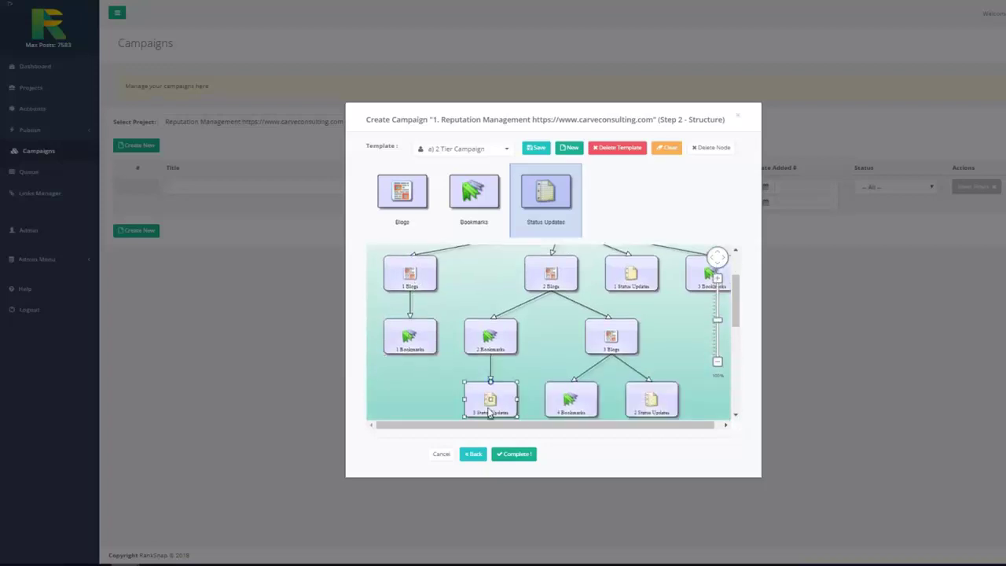
pyautogui.click(494, 336)
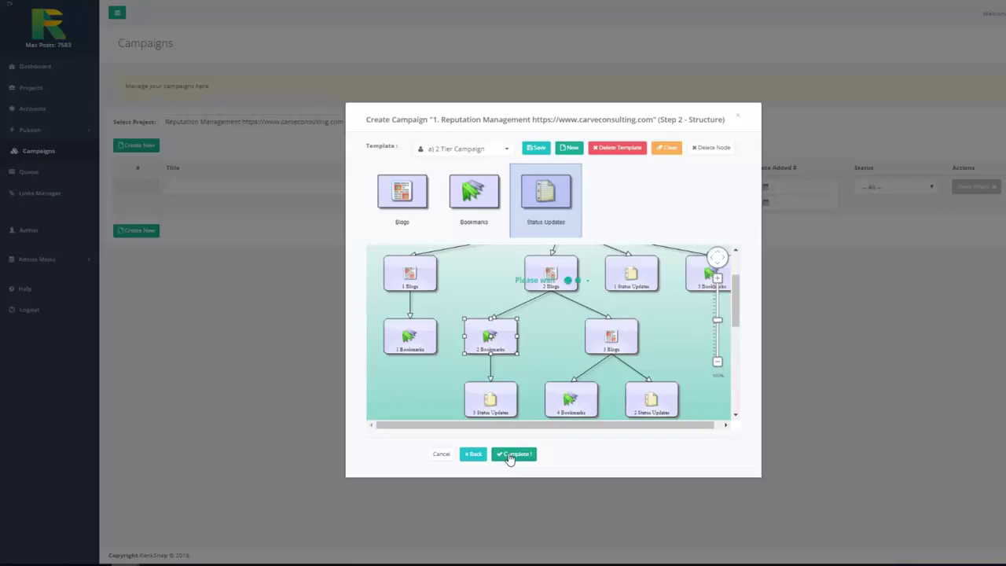
pyautogui.click(509, 456)
pyautogui.click(554, 324)
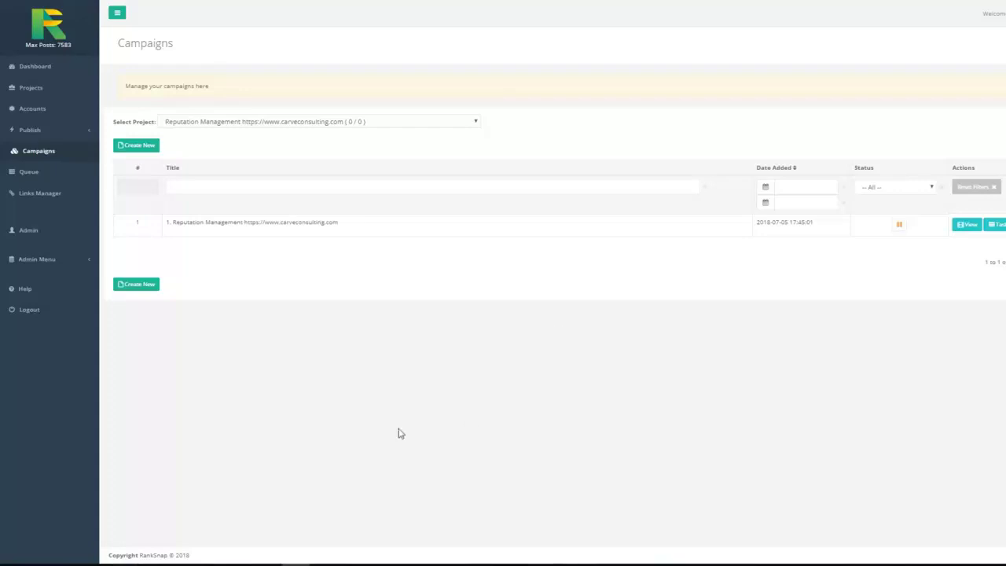
# Switch to the Google results and examine the rankings for "acupuncture boulder" and "how do beauty marks form".
pyautogui.moveTo(139, 565)
pyautogui.click(202, 527)
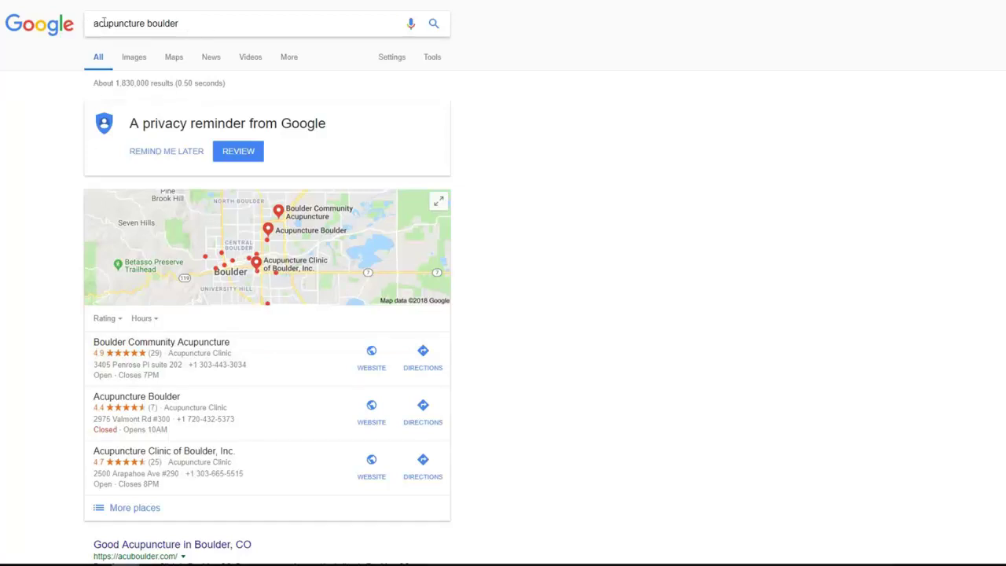
pyautogui.scroll(-4, 15, 137)
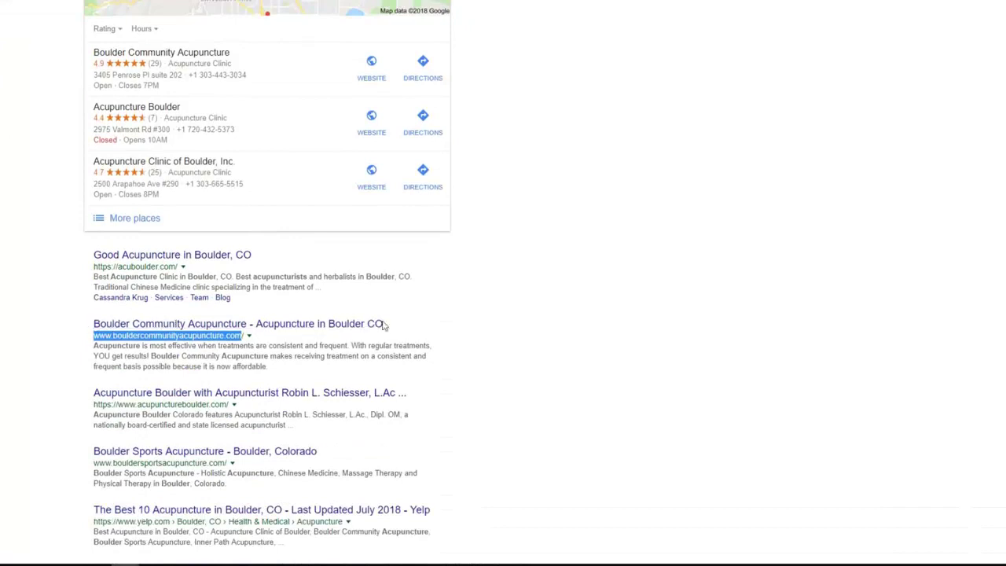
pyautogui.scroll(4, 83, 319)
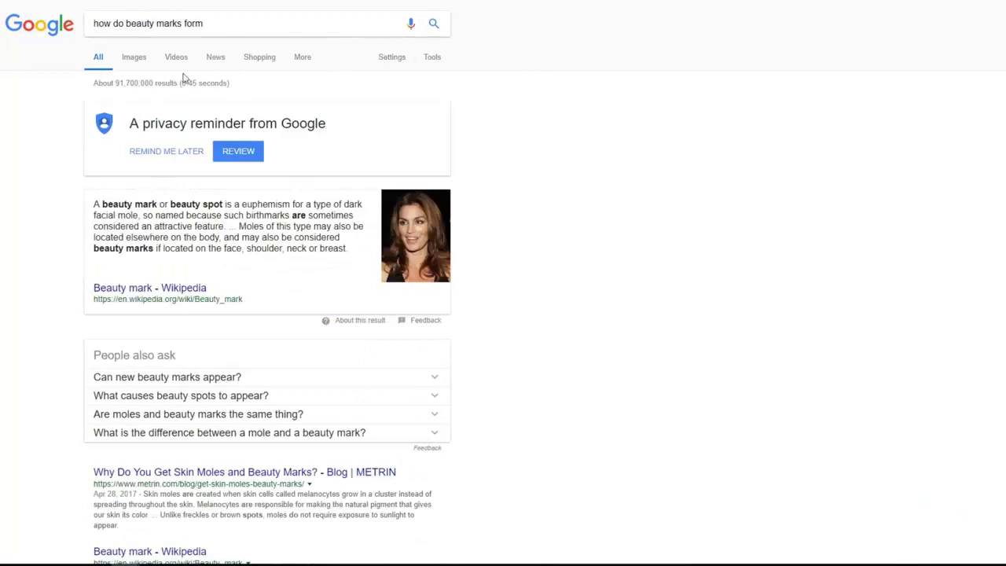
pyautogui.scroll(-2, 18, 204)
pyautogui.scroll(2, 32, 157)
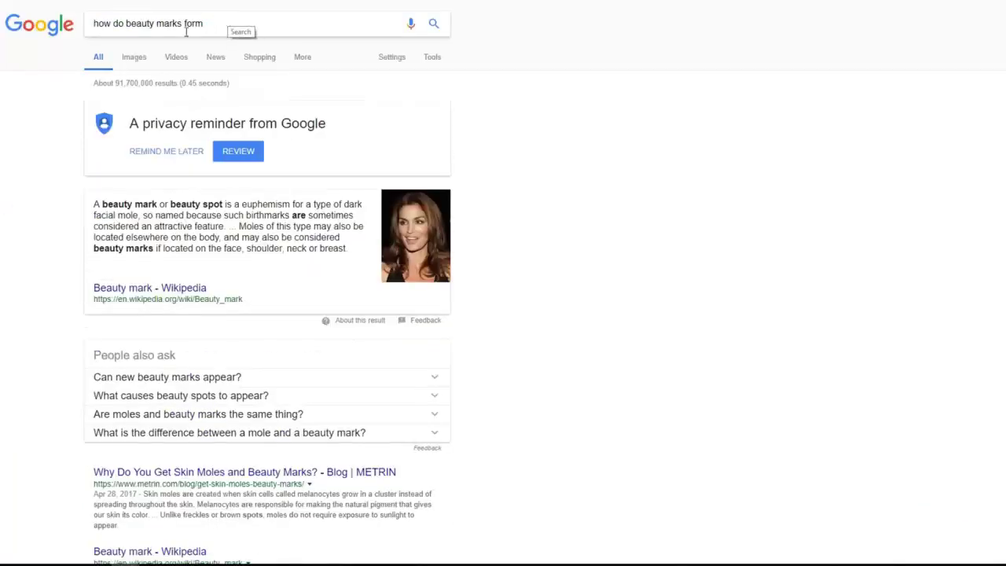
pyautogui.scroll(-3, 63, 125)
pyautogui.scroll(-2, 63, 125)
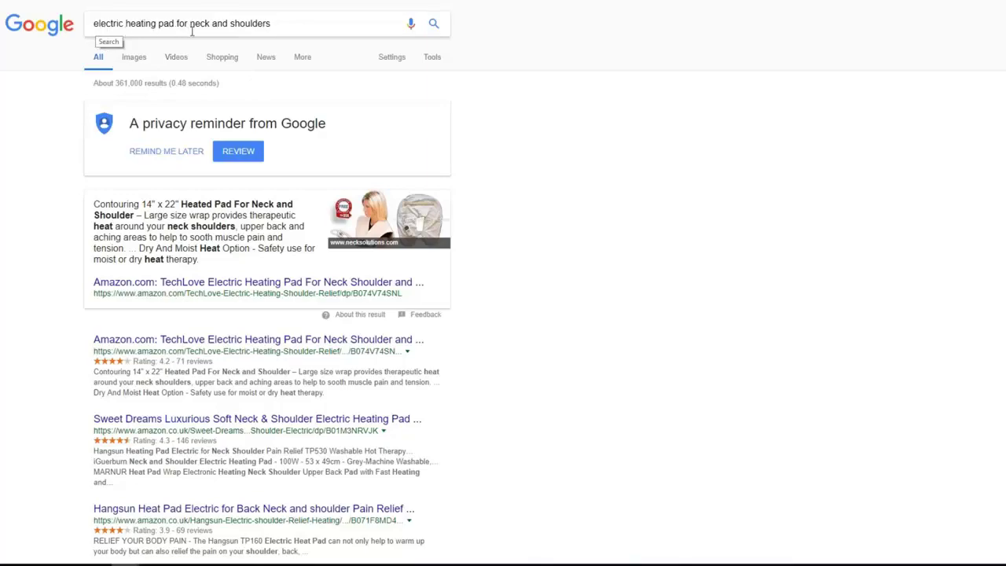
# Examine the highlighted listings in the results for "electric heating pad for neck and shoulders" and for the MMR vaccine query.
pyautogui.scroll(-4, 297, 30)
pyautogui.scroll(-5, 297, 30)
pyautogui.scroll(-2, 236, 177)
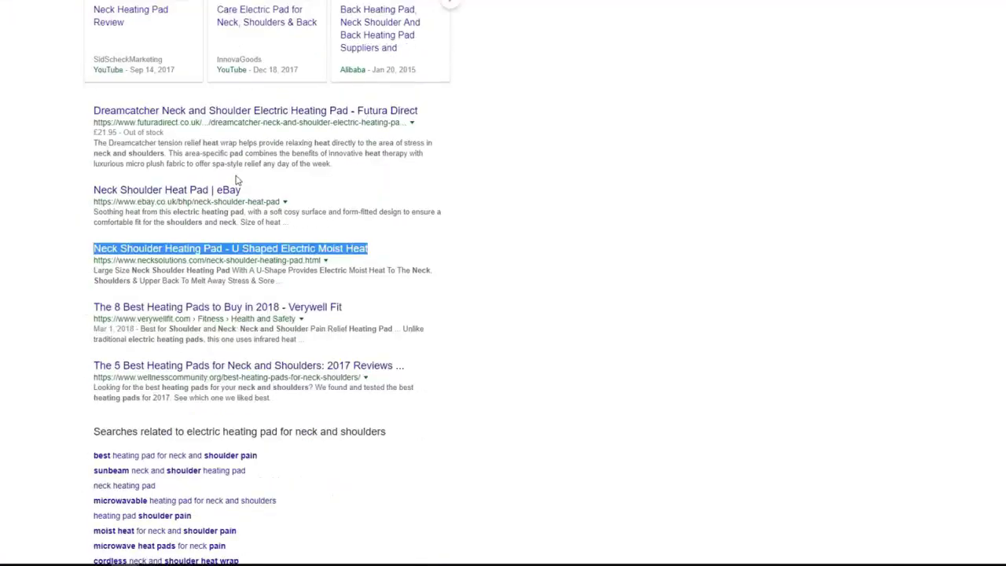
pyautogui.moveTo(94, 248); pyautogui.dragTo(369, 229)
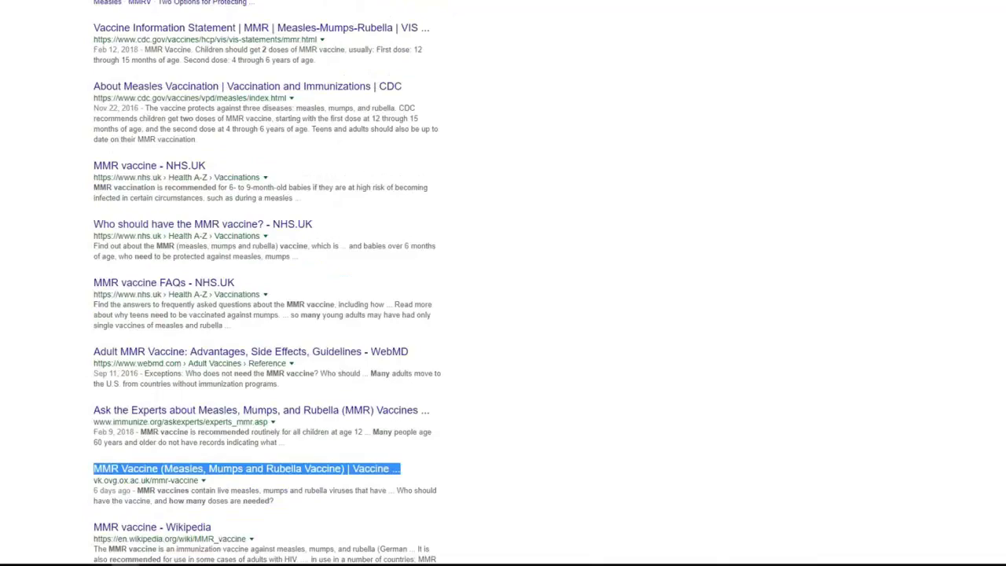
pyautogui.scroll(5, 384, 74)
pyautogui.scroll(-2, 384, 85)
pyautogui.scroll(3, 382, 83)
pyautogui.scroll(-8, 381, 84)
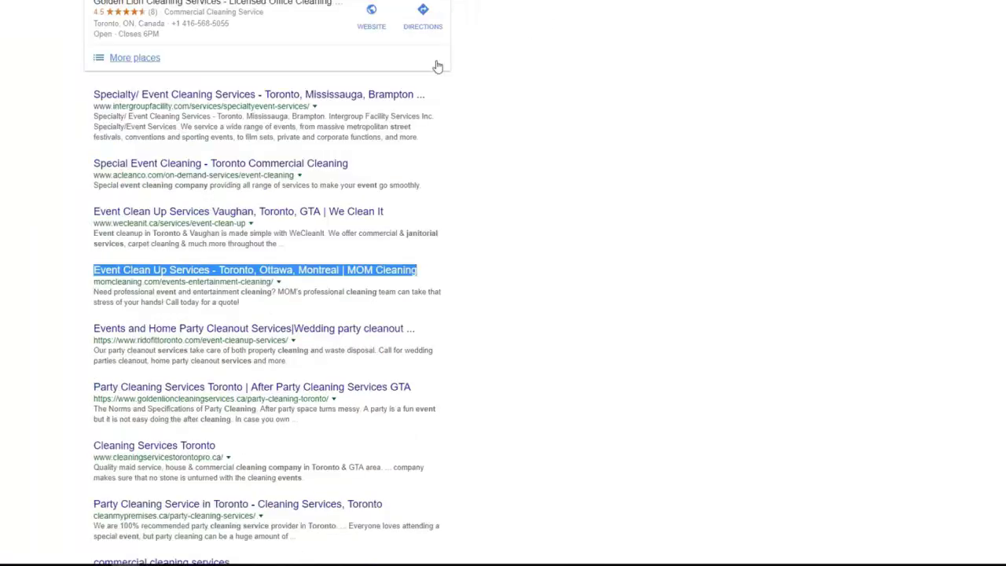
# Check the search phrase "event cleaning services toronto" against the highlighted event clean-up listing in its results.
pyautogui.scroll(2, 467, 155)
pyautogui.scroll(5, 467, 156)
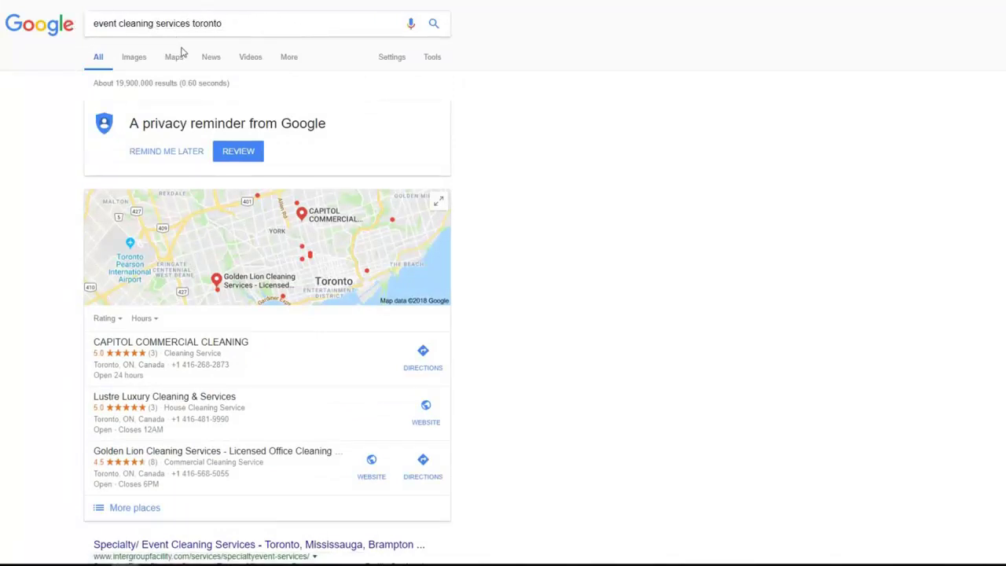
pyautogui.scroll(-4, 182, 55)
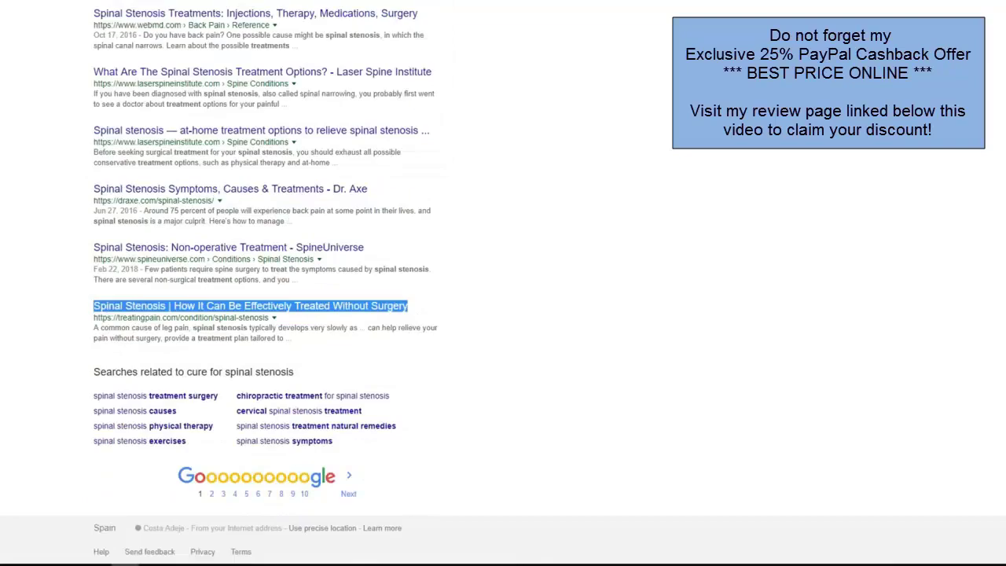
# Examine the search phrases and highlighted listings in the results for "cure for spinal stenosis" and "full form of npk fertilizer".
pyautogui.scroll(10, 487, 103)
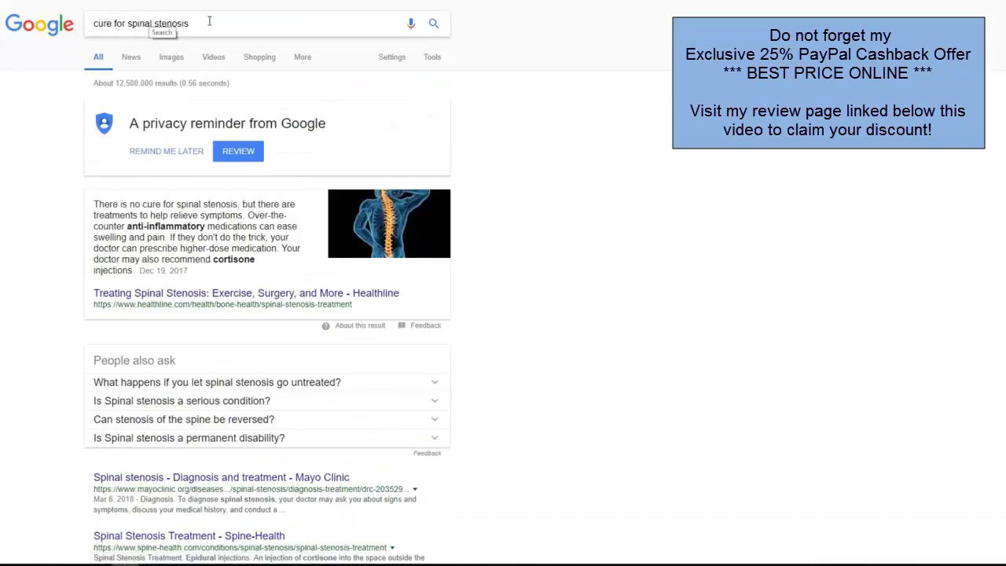
pyautogui.scroll(-4, 209, 24)
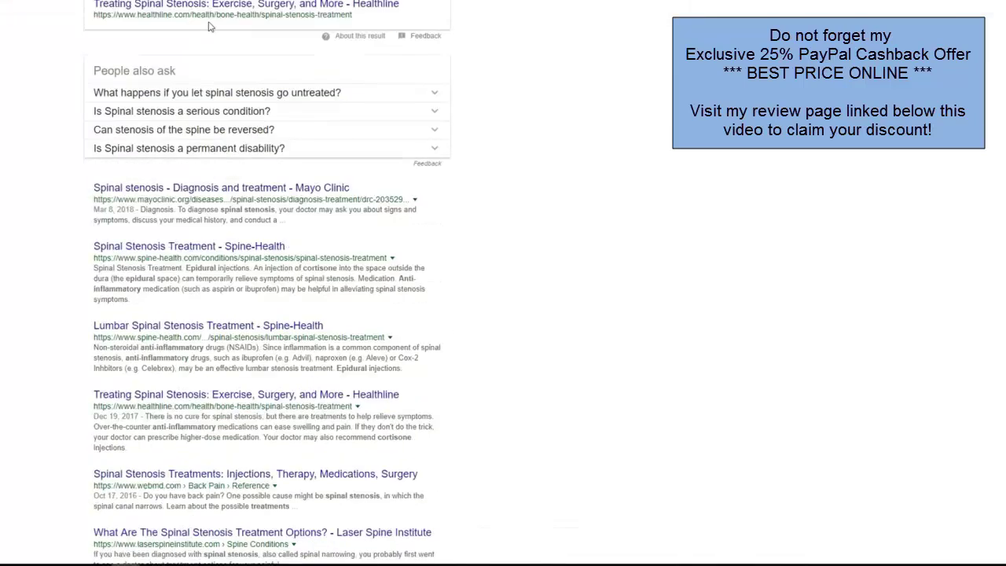
pyautogui.scroll(-5, 209, 26)
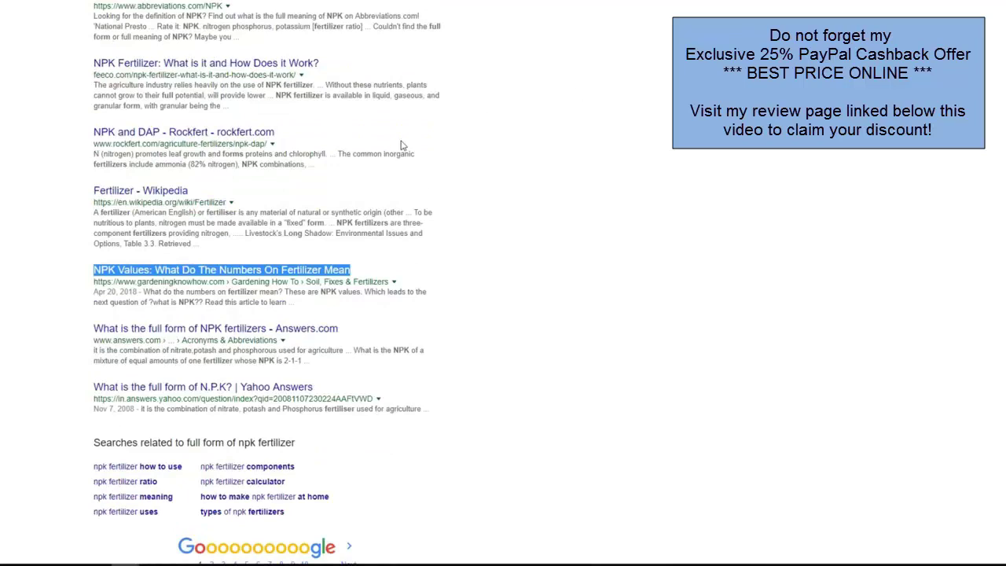
pyautogui.scroll(10, 401, 144)
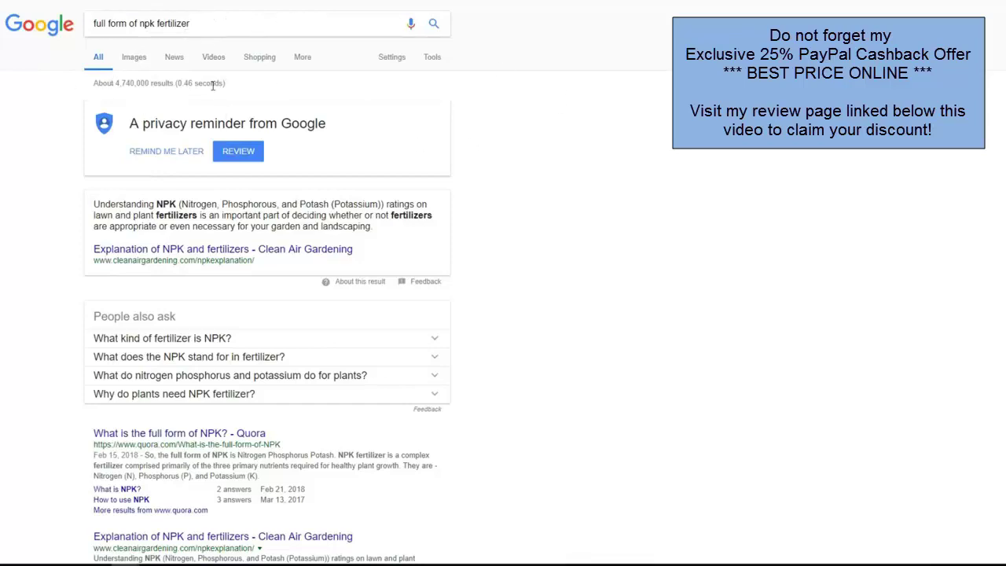
pyautogui.scroll(-10, 307, 92)
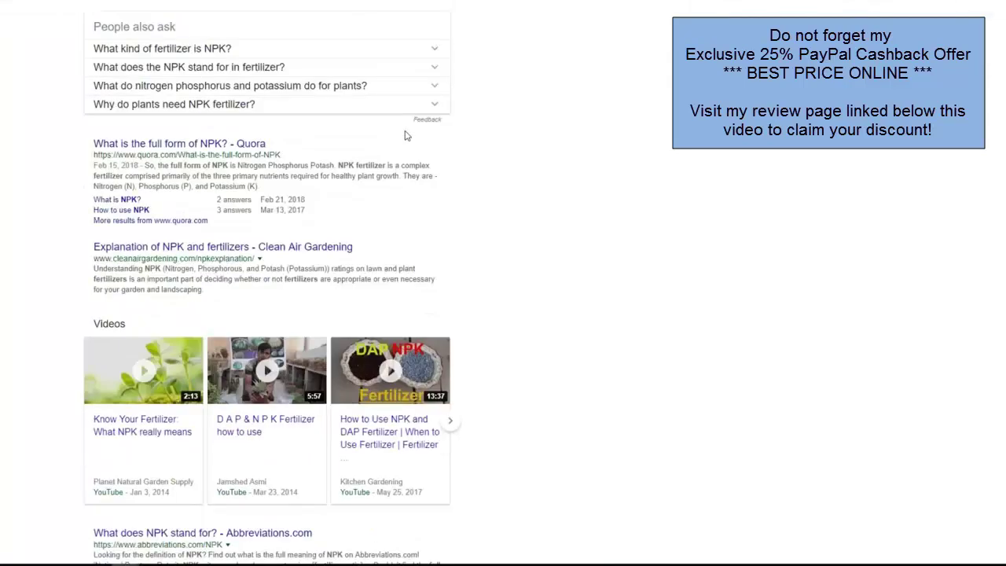